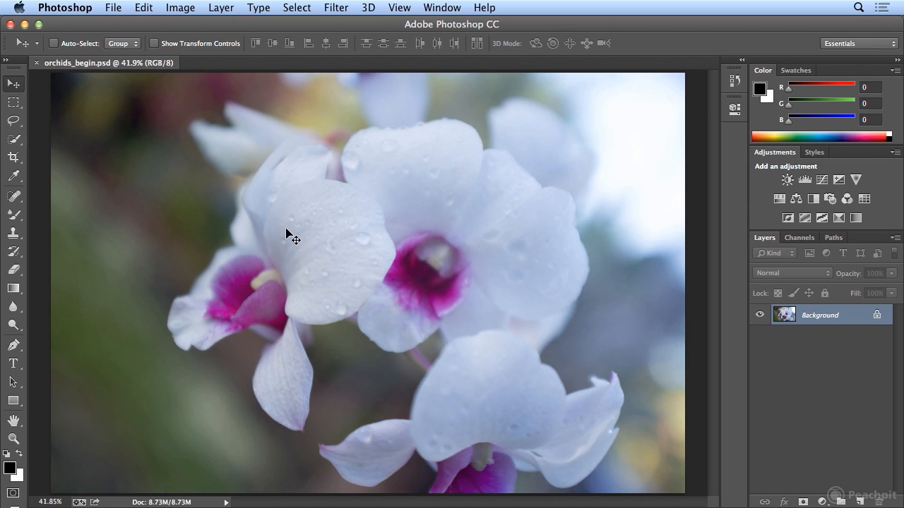
Open Save for Web for the orchid image and set the export width to 460 px with proportions kept.
{"action": "left_click", "coordinate": [113, 7]}
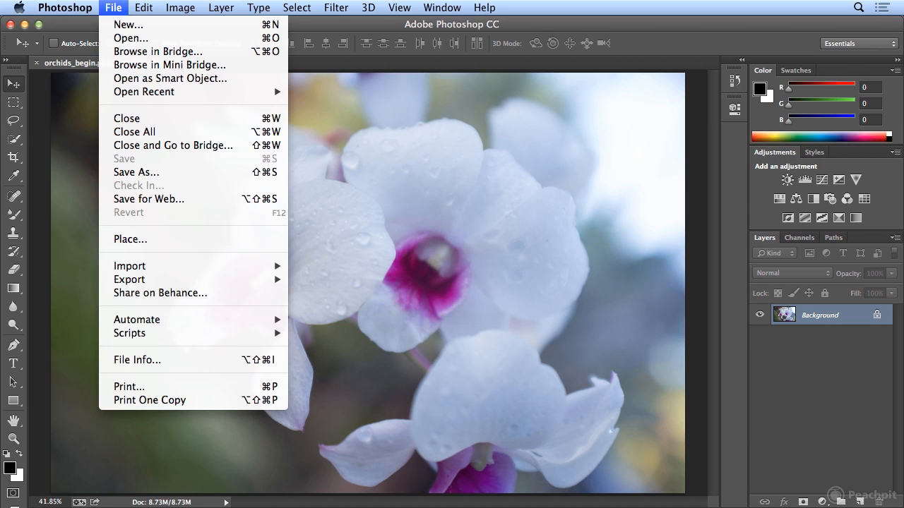
{"action": "left_click", "coordinate": [164, 199]}
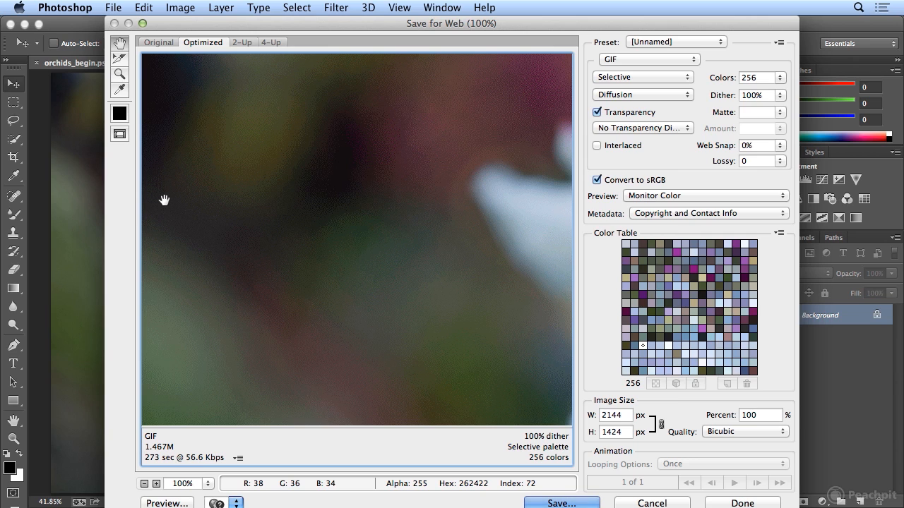
{"action": "left_click", "coordinate": [142, 23]}
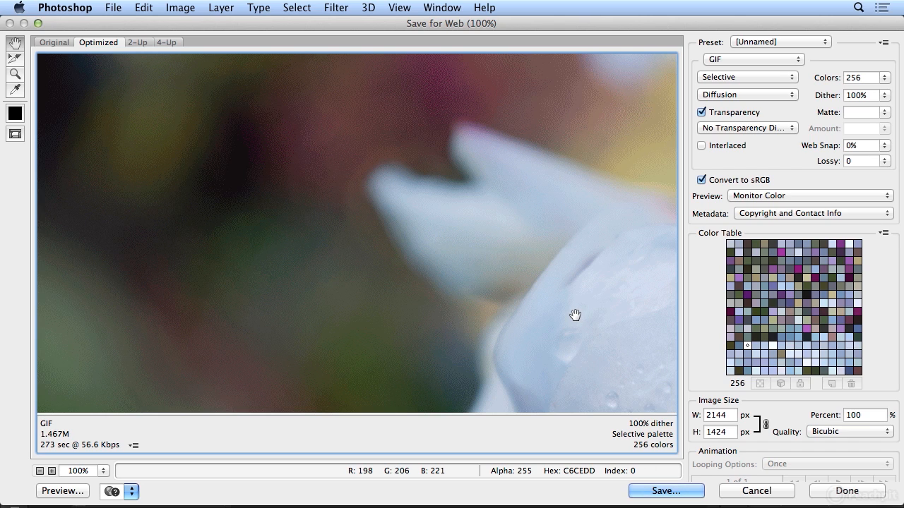
{"action": "double_click", "coordinate": [712, 414]}
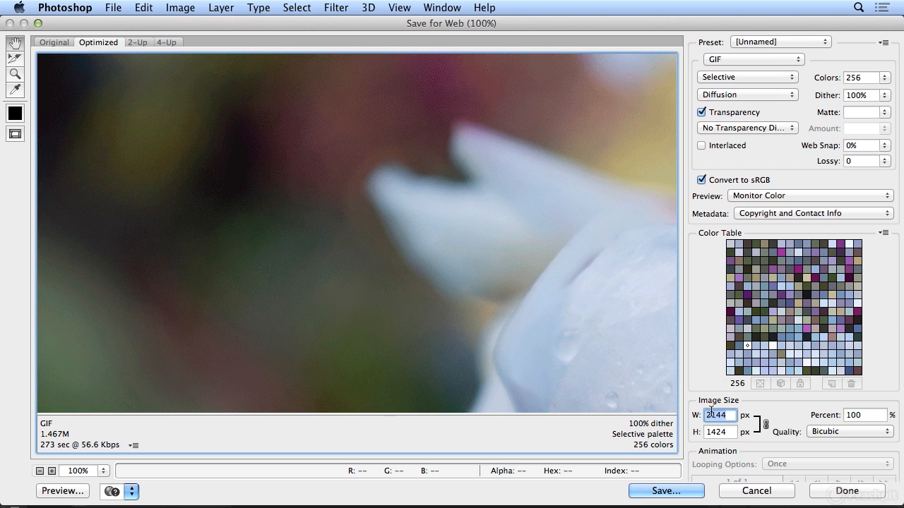
{"action": "type", "text": "460"}
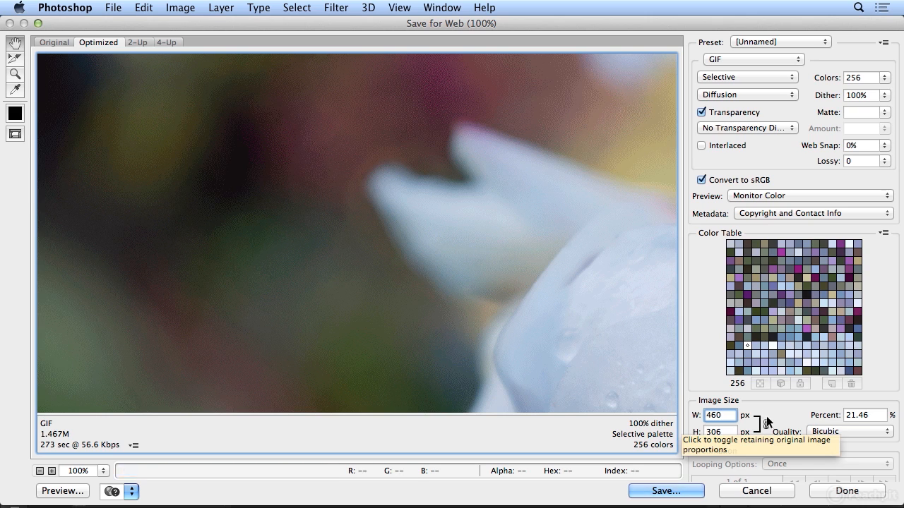
{"action": "key", "text": "Tab"}
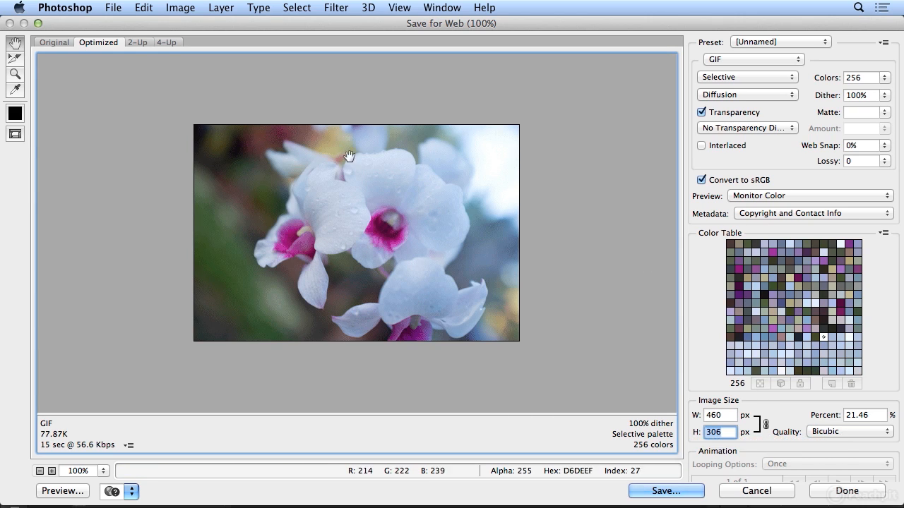
Compare the original and optimized previews individually, in pairs and as four versions, bringing the lower flowers into view.
{"action": "left_click", "coordinate": [52, 44]}
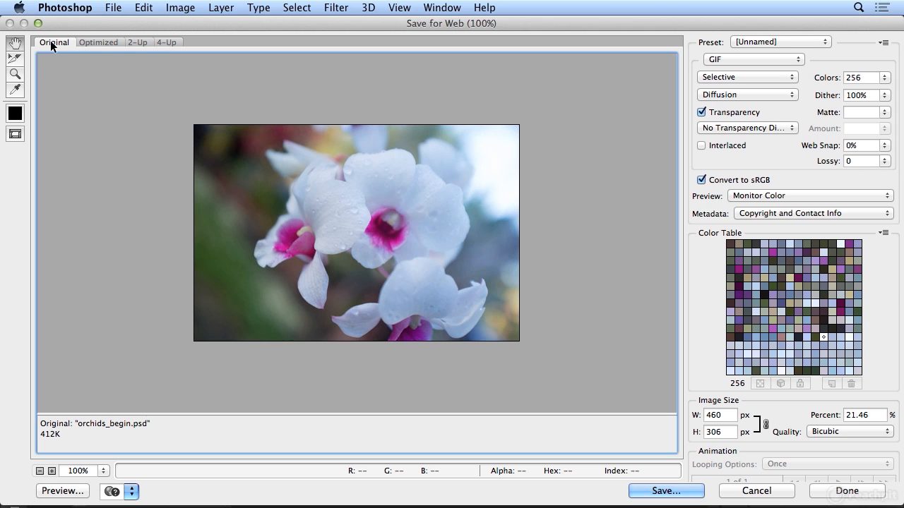
{"action": "left_click", "coordinate": [98, 43]}
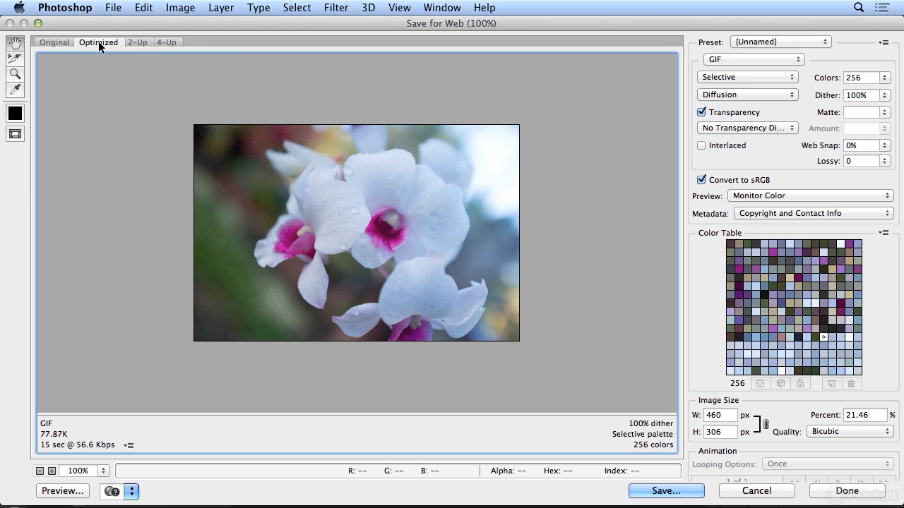
{"action": "left_click", "coordinate": [67, 43]}
{"action": "left_click", "coordinate": [89, 43]}
{"action": "left_click", "coordinate": [130, 42]}
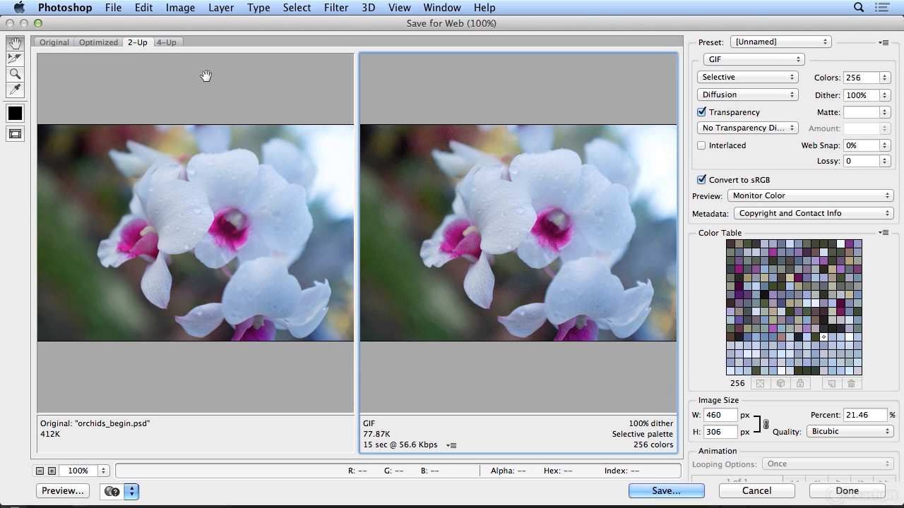
{"action": "left_click", "coordinate": [166, 43]}
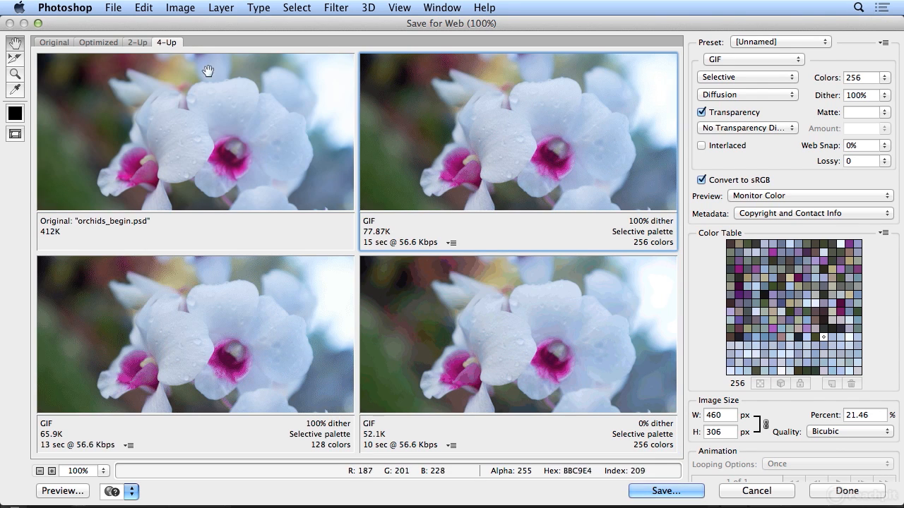
{"action": "left_click_drag", "start_coordinate": [210, 152], "coordinate": [187, 96]}
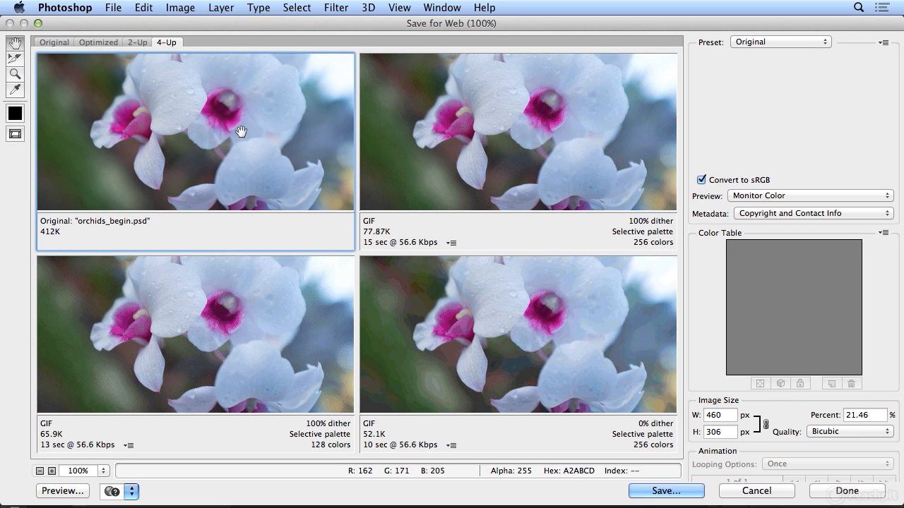
Select the 256-color GIF version with 100% dither and set the download time estimate to 512 Kbps Cable/DSL.
{"action": "left_click", "coordinate": [405, 155]}
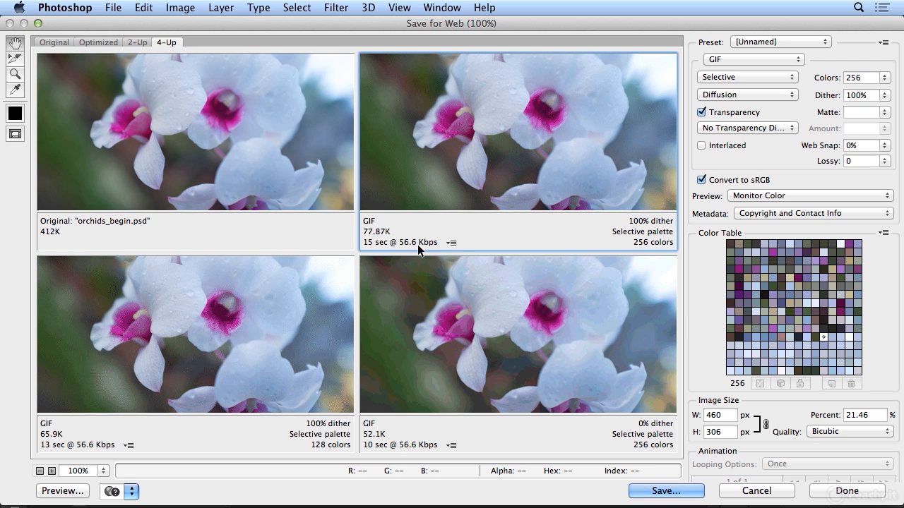
{"action": "left_click", "coordinate": [450, 243]}
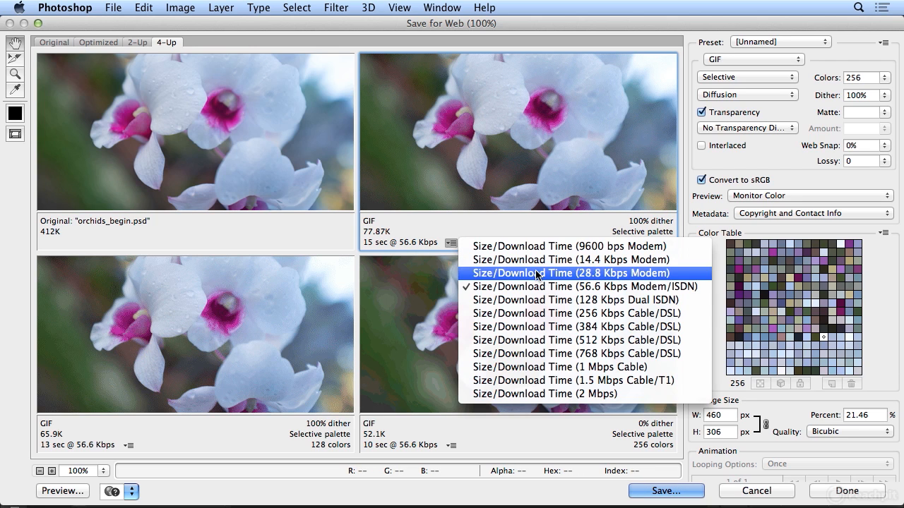
{"action": "left_click", "coordinate": [574, 344]}
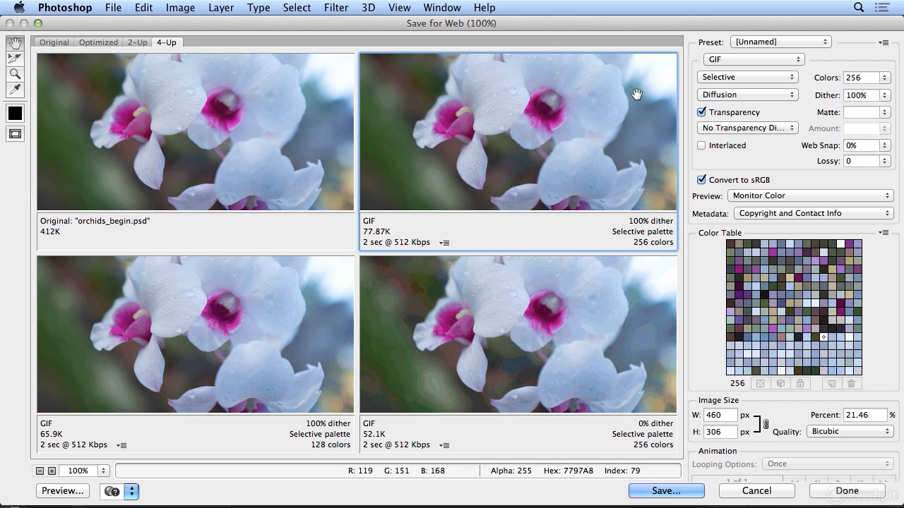
Try reducing the selected GIF version to 8 colors and restore it to 256 colors.
{"action": "left_click", "coordinate": [884, 80]}
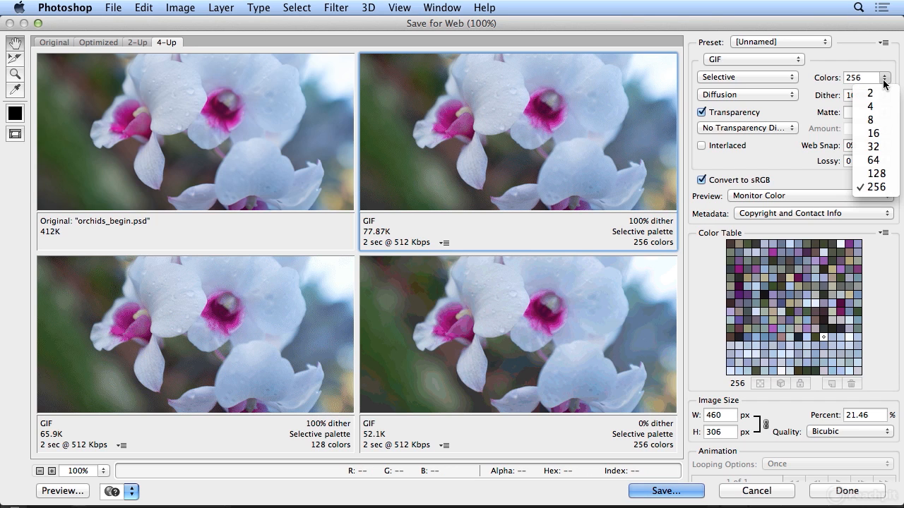
{"action": "left_click", "coordinate": [878, 120]}
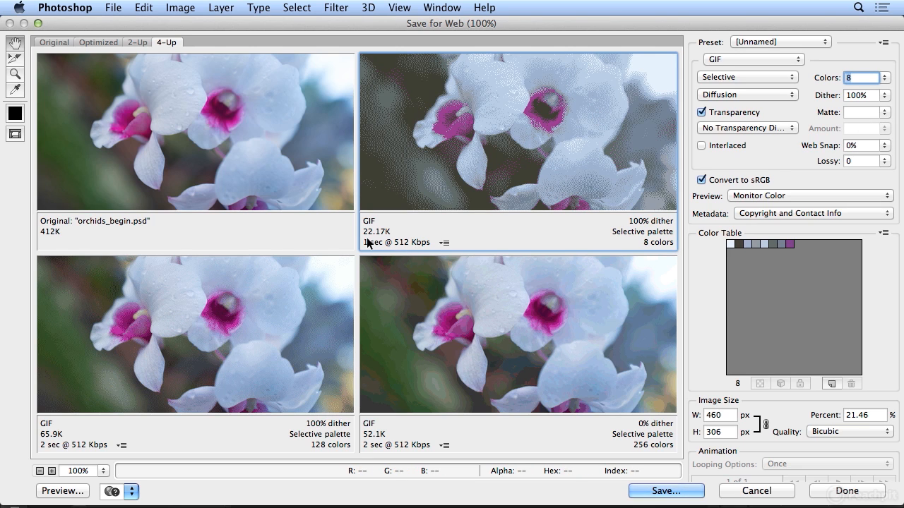
{"action": "left_click", "coordinate": [892, 83]}
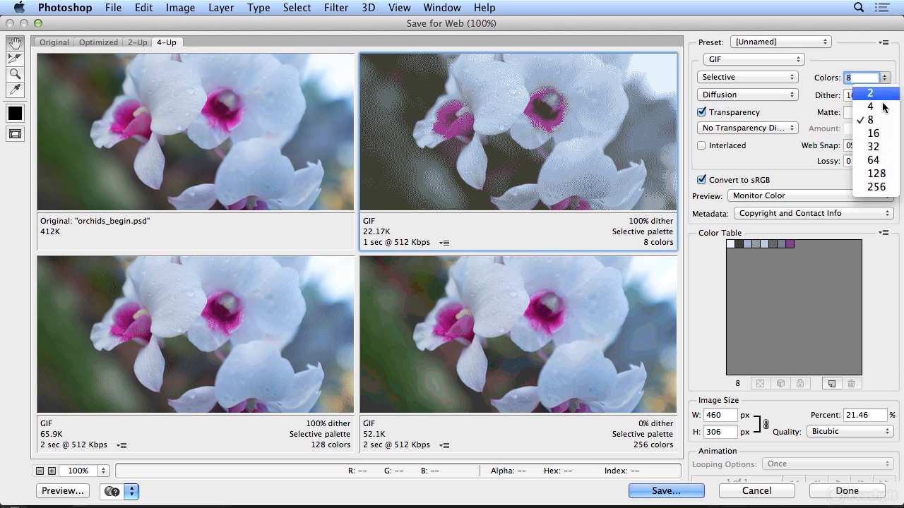
{"action": "left_click", "coordinate": [881, 185]}
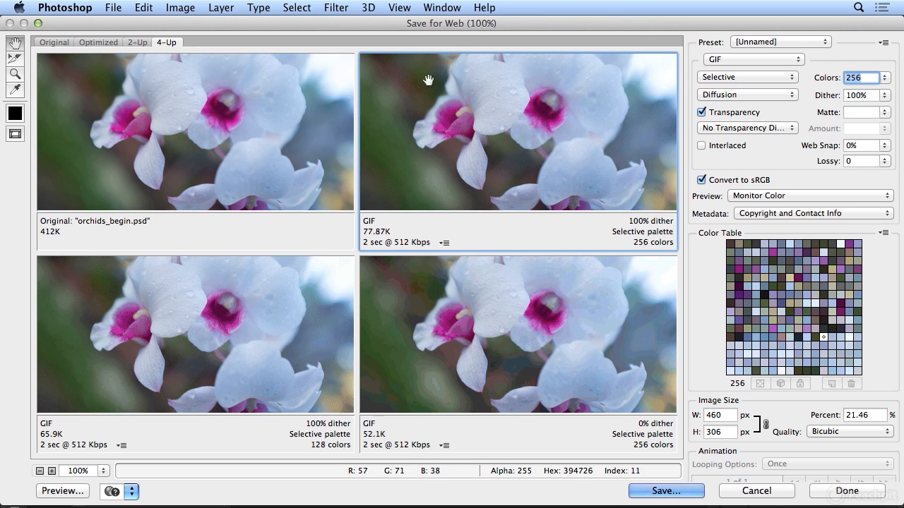
Turn off transparency for the selected GIF version, try 100% Web Snap and settle on 58%.
{"action": "left_click", "coordinate": [714, 115]}
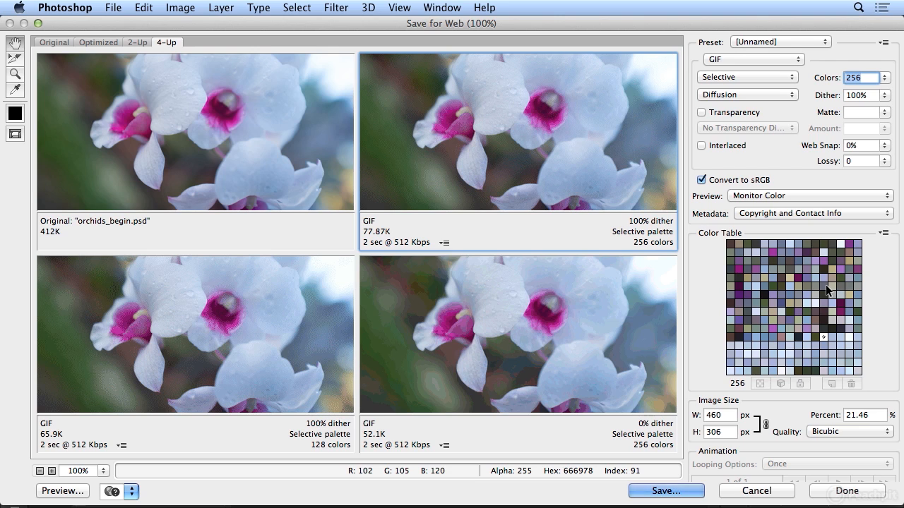
{"action": "left_click", "coordinate": [883, 146]}
{"action": "left_click_drag", "start_coordinate": [816, 161], "coordinate": [895, 170]}
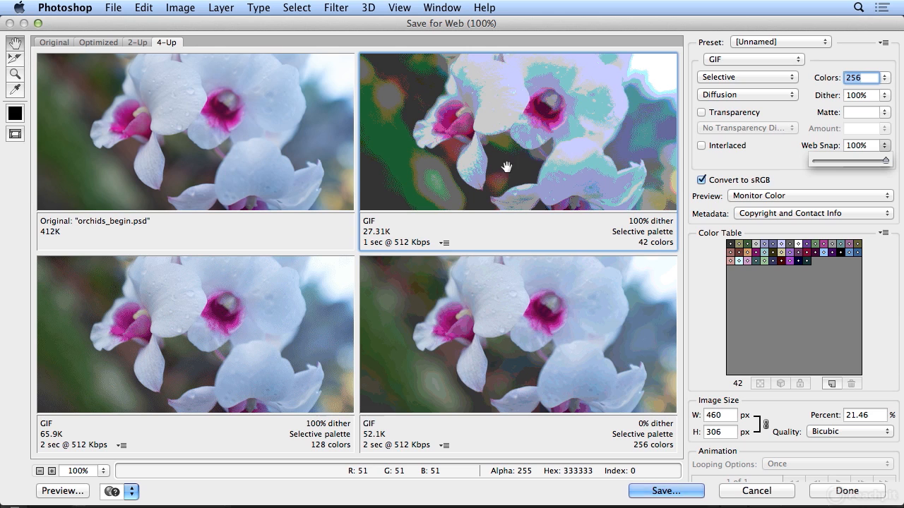
{"action": "left_click_drag", "start_coordinate": [886, 161], "coordinate": [854, 161]}
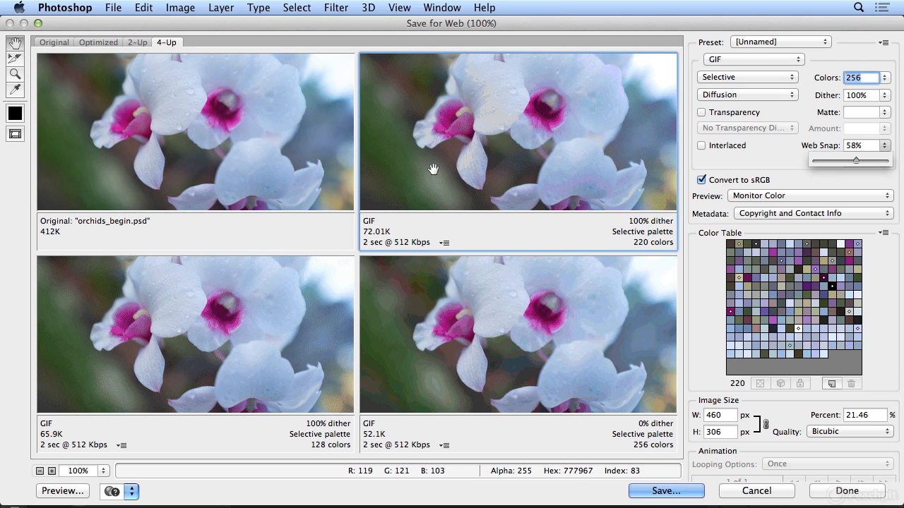
Change the 128-color GIF version to JPEG format.
{"action": "left_click", "coordinate": [219, 318]}
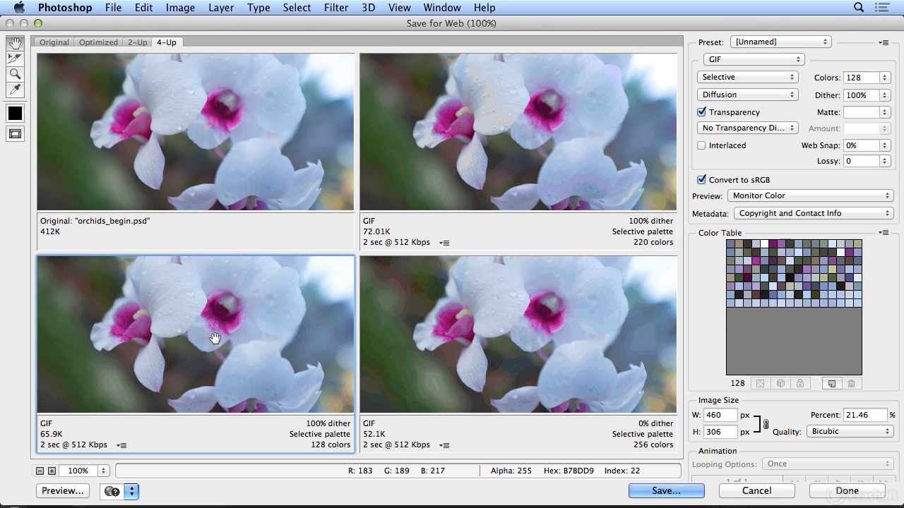
{"action": "left_click", "coordinate": [769, 59]}
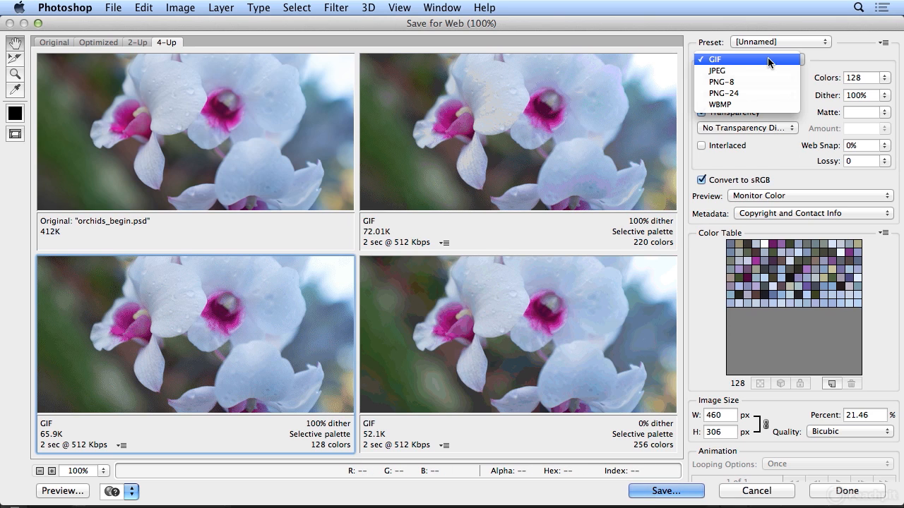
{"action": "left_click", "coordinate": [742, 71]}
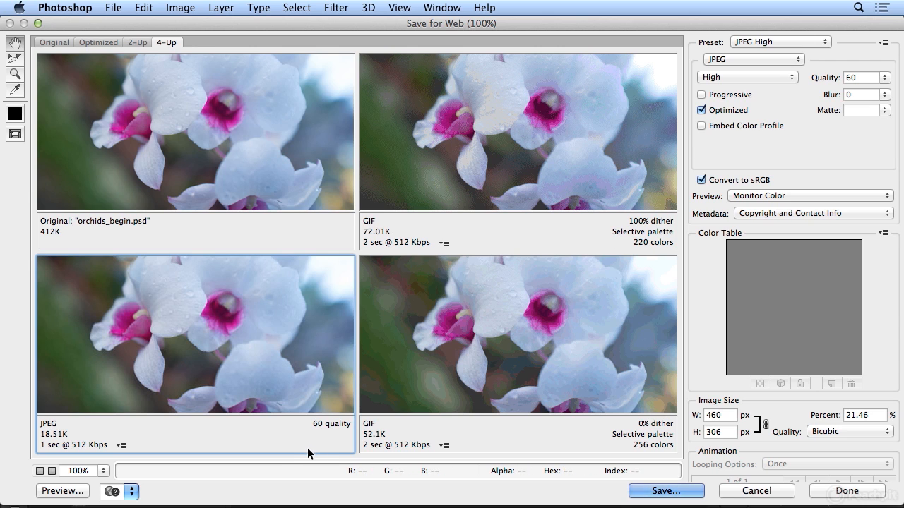
Change the GIF version with no dither to JPEG format at Low compression quality.
{"action": "left_click", "coordinate": [447, 373]}
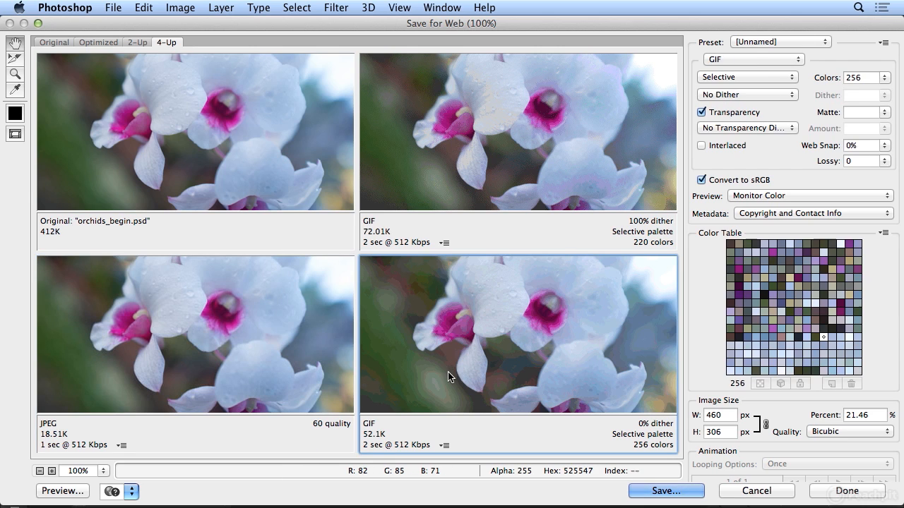
{"action": "left_click", "coordinate": [775, 58]}
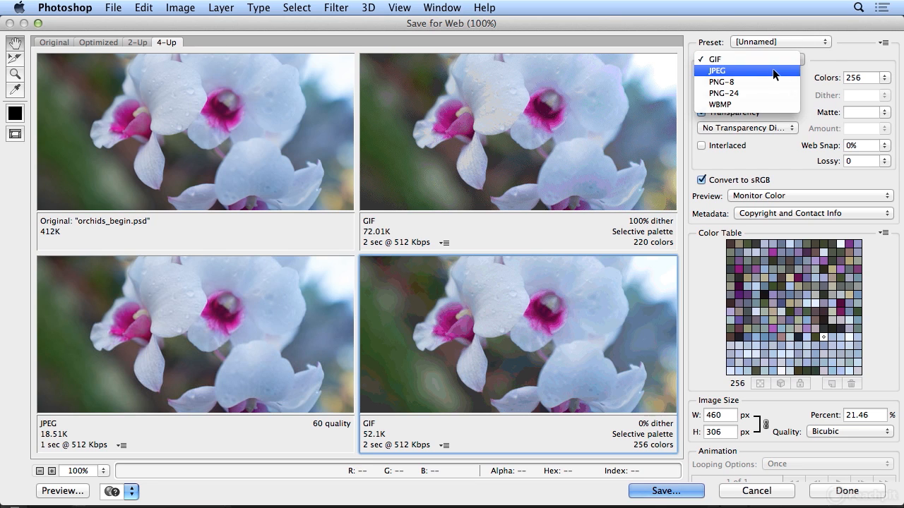
{"action": "left_click", "coordinate": [772, 68]}
{"action": "left_click", "coordinate": [770, 72]}
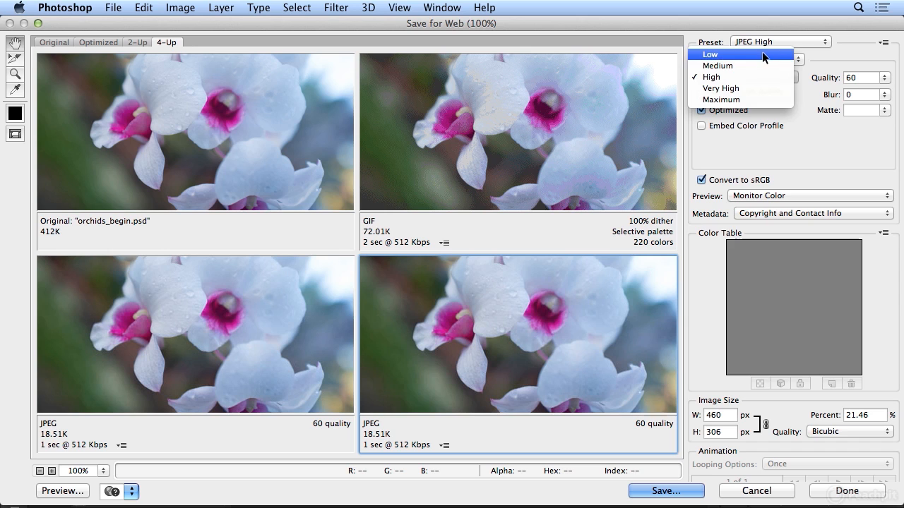
{"action": "left_click", "coordinate": [762, 52]}
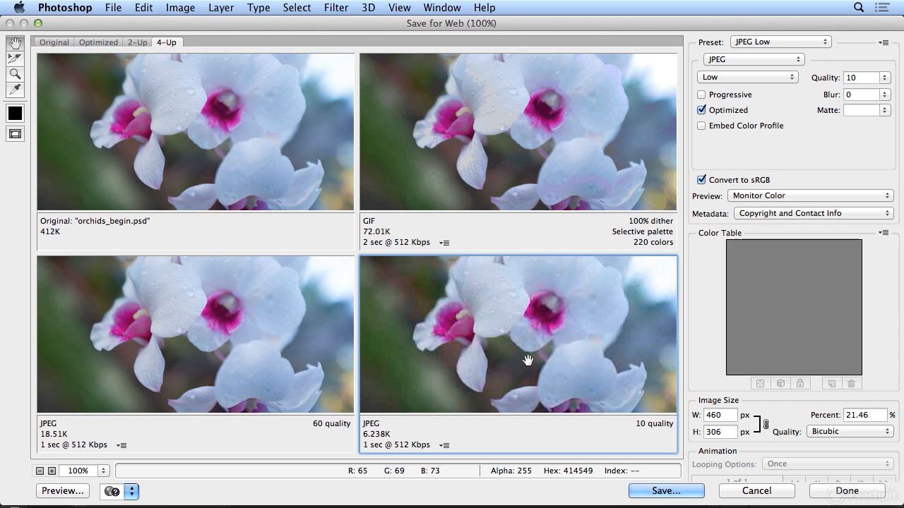
Try Medium compression quality on the selected JPEG version and set it to Maximum.
{"action": "left_click", "coordinate": [731, 74]}
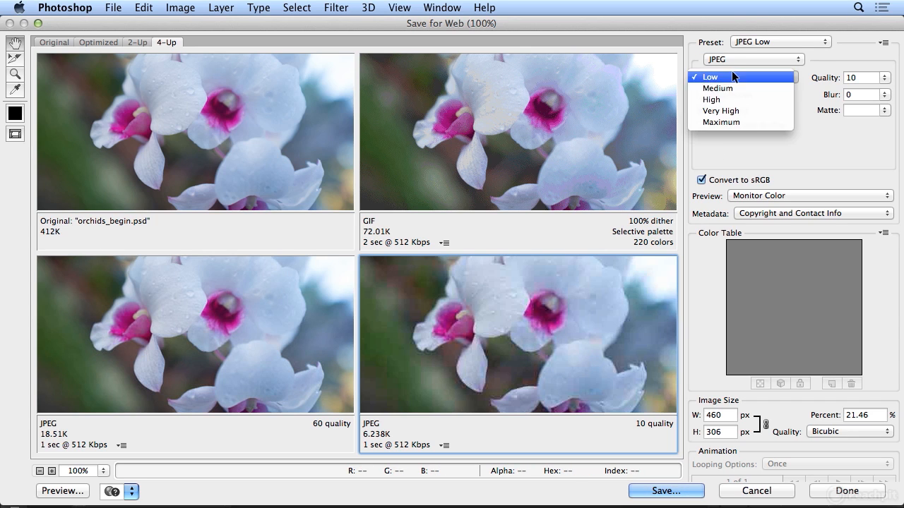
{"action": "left_click", "coordinate": [728, 85]}
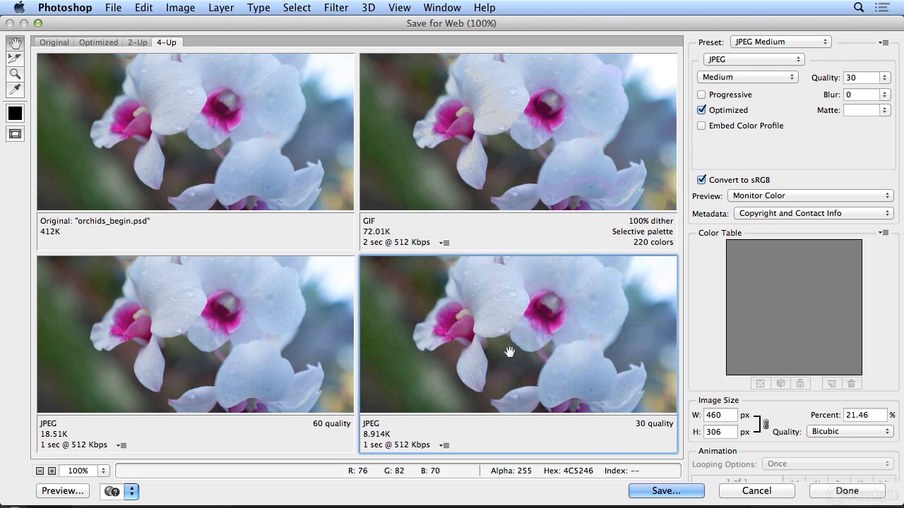
{"action": "left_click", "coordinate": [751, 77]}
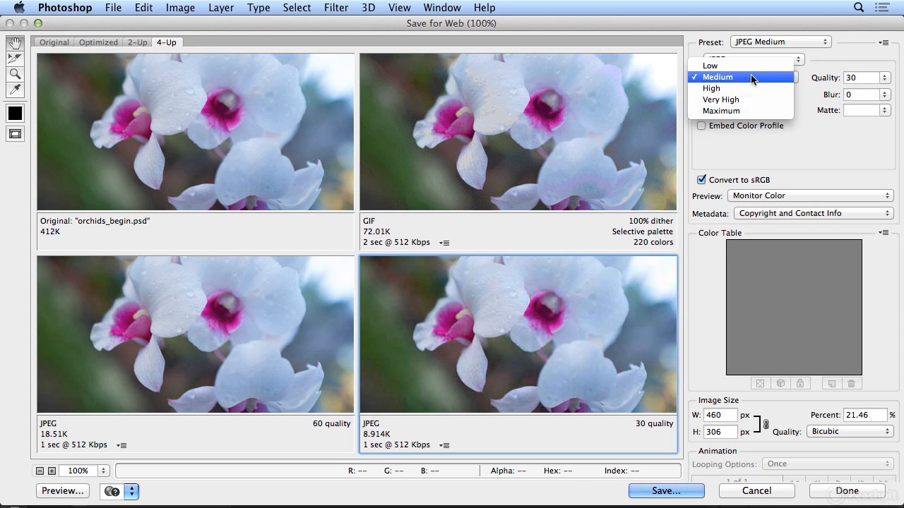
{"action": "left_click", "coordinate": [747, 110]}
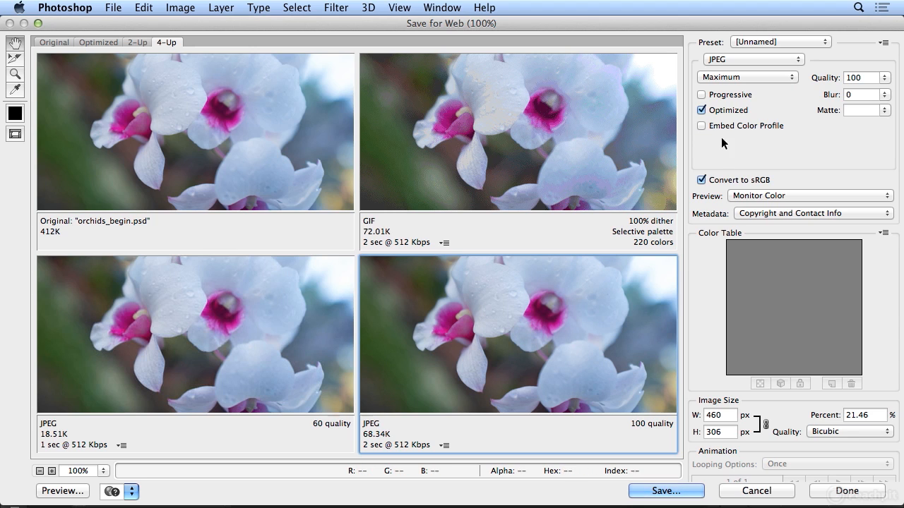
Compare the High quality and Maximum quality JPEG versions by selecting each in turn.
{"action": "left_click", "coordinate": [253, 302]}
{"action": "left_click", "coordinate": [419, 313]}
{"action": "left_click", "coordinate": [276, 318]}
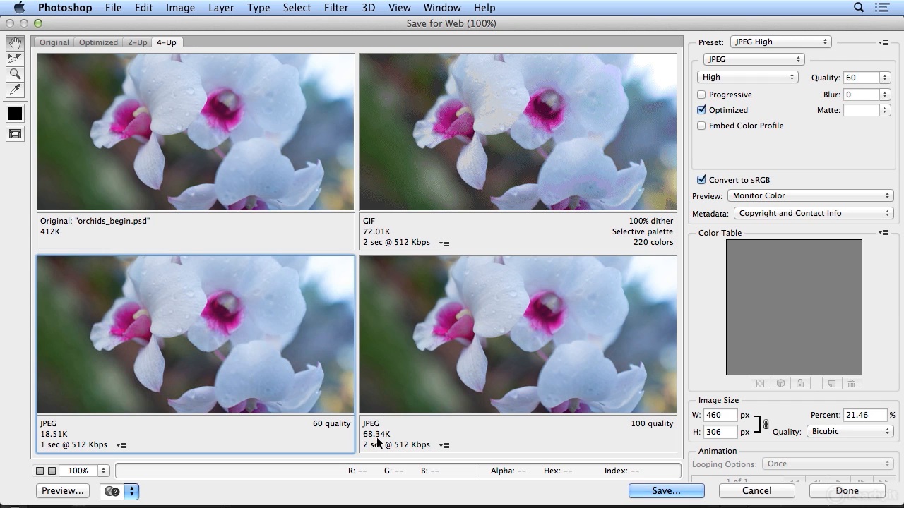
{"action": "left_click", "coordinate": [418, 377]}
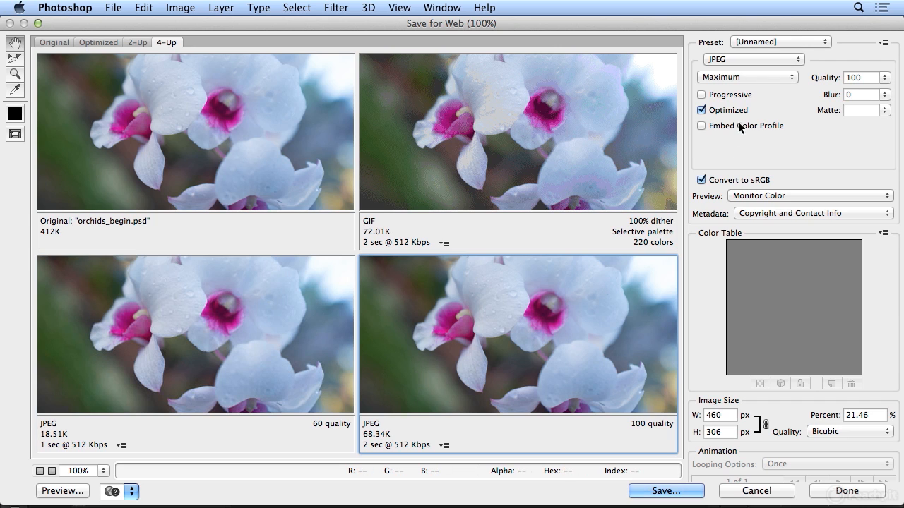
Set the Maximum quality JPEG version to Medium compression quality.
{"action": "left_click", "coordinate": [741, 78]}
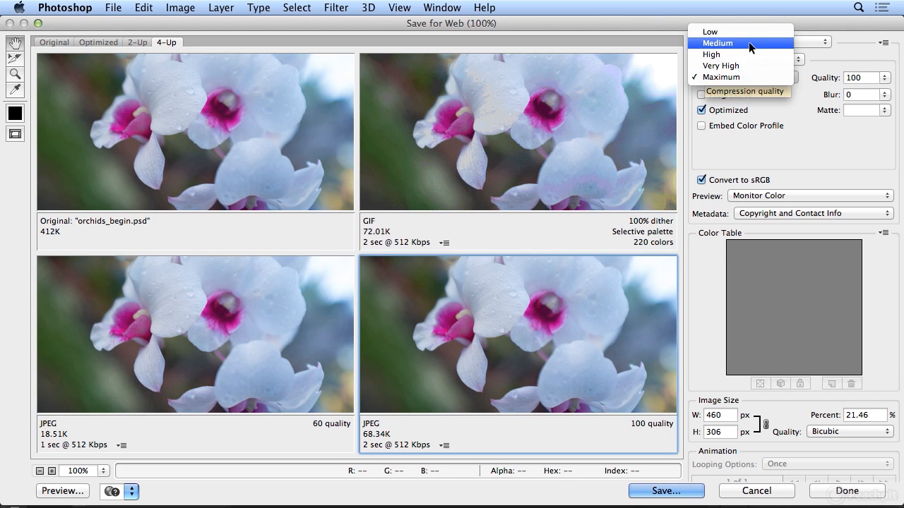
{"action": "left_click", "coordinate": [748, 43]}
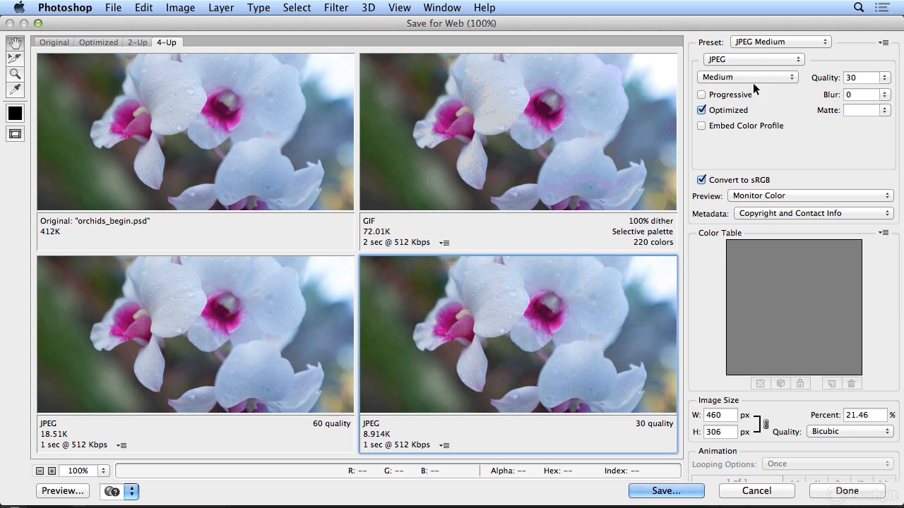
Try PNG-8 without transparency on the Medium quality JPEG version and switch it to PNG-24.
{"action": "left_click", "coordinate": [748, 59]}
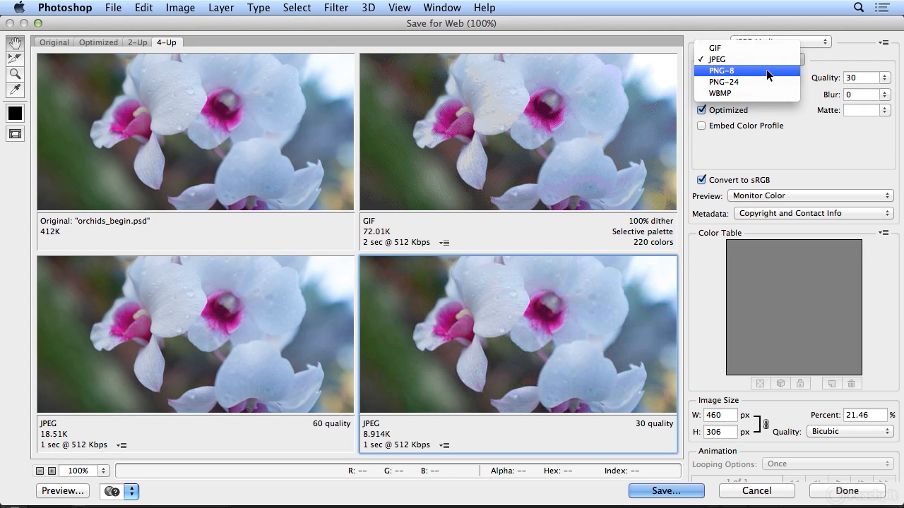
{"action": "left_click", "coordinate": [766, 69]}
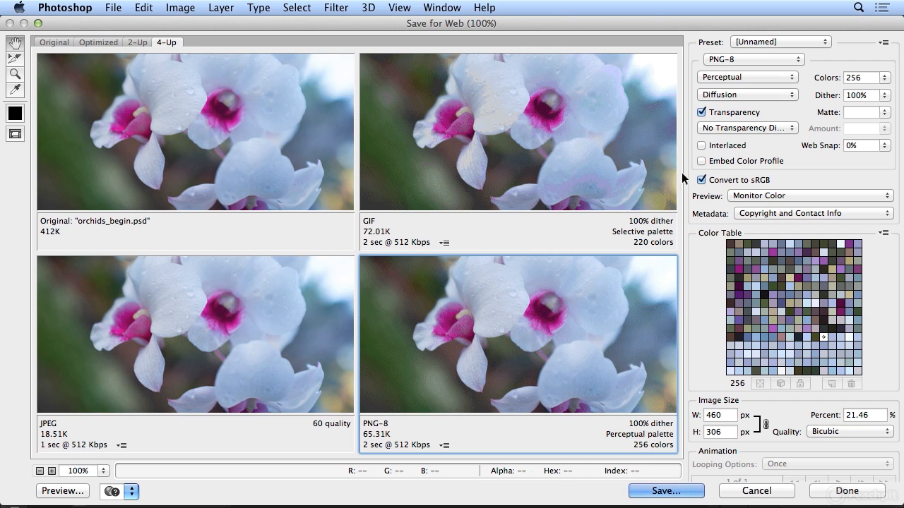
{"action": "left_click", "coordinate": [709, 116]}
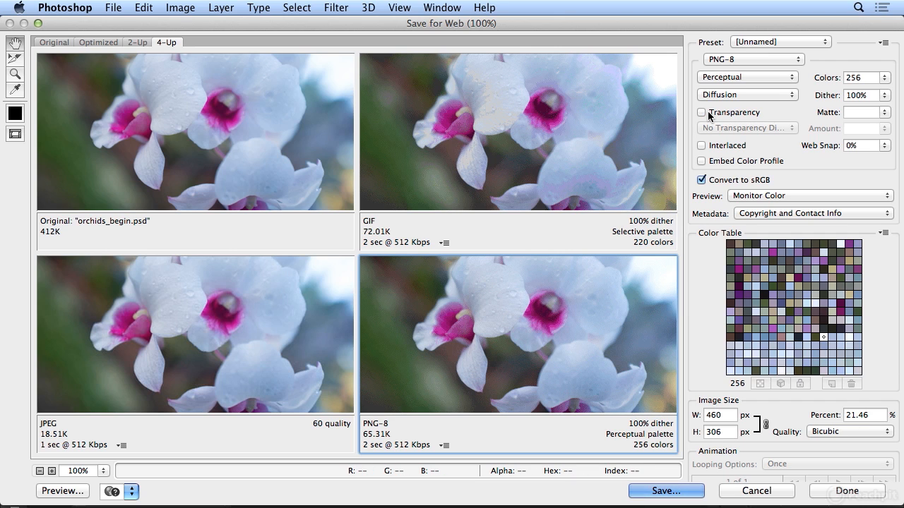
{"action": "left_click", "coordinate": [753, 59]}
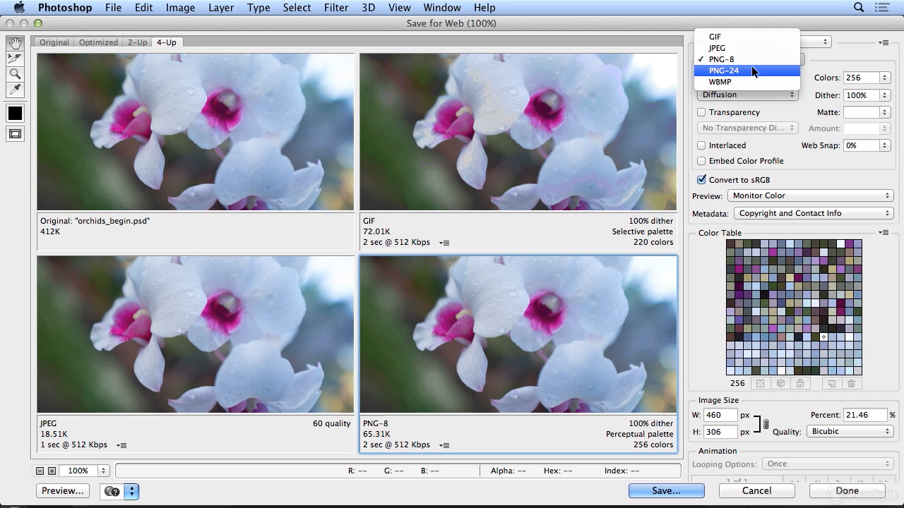
{"action": "left_click", "coordinate": [752, 68]}
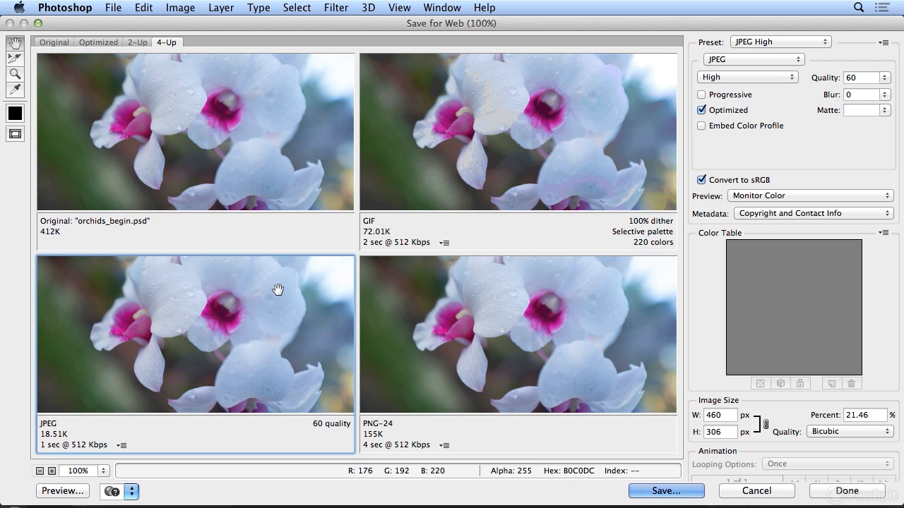
Start saving the High quality JPEG version with the output format HTML and Images.
{"action": "left_click", "coordinate": [664, 491]}
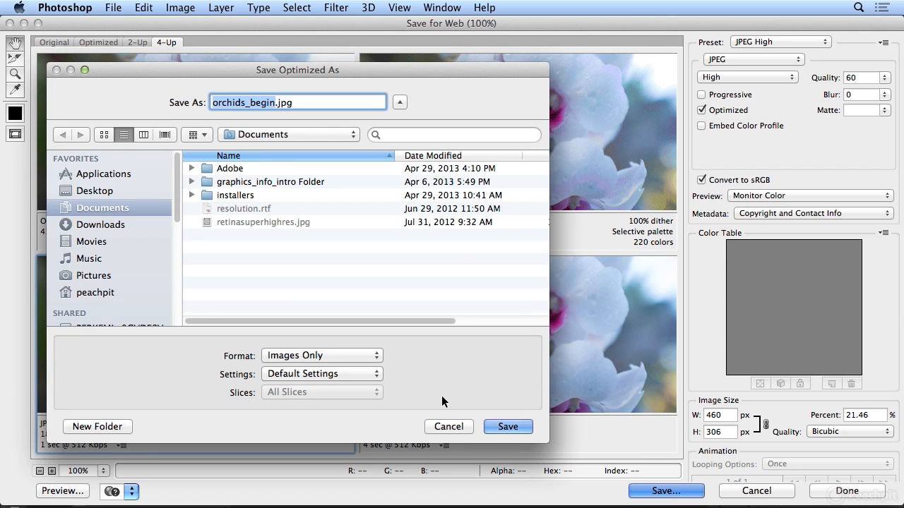
{"action": "left_click", "coordinate": [314, 362]}
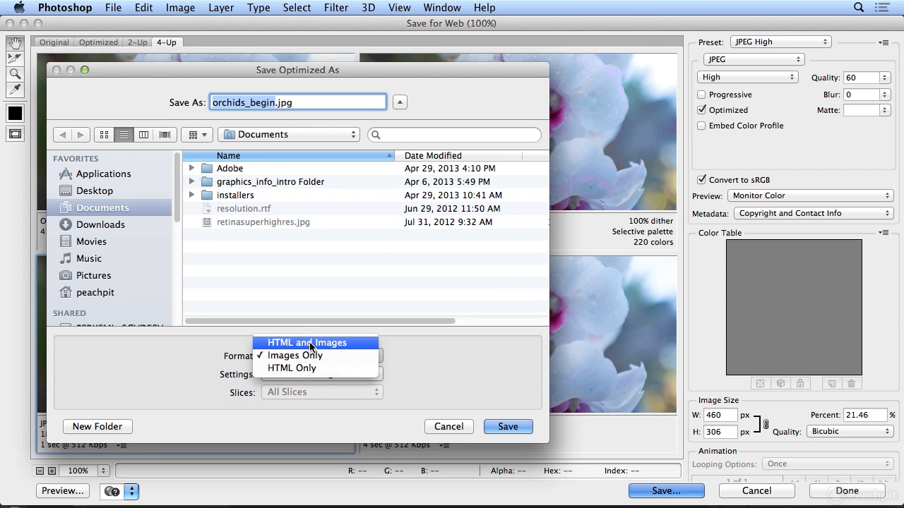
{"action": "left_click", "coordinate": [310, 343]}
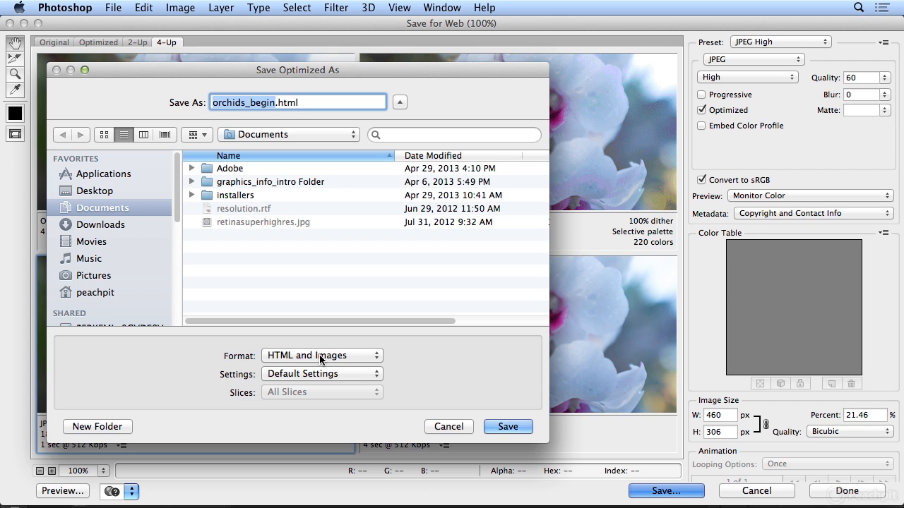
Set the save location to the 10_output folder inside Project_Files on the desktop.
{"action": "key", "text": "super+shift+d"}
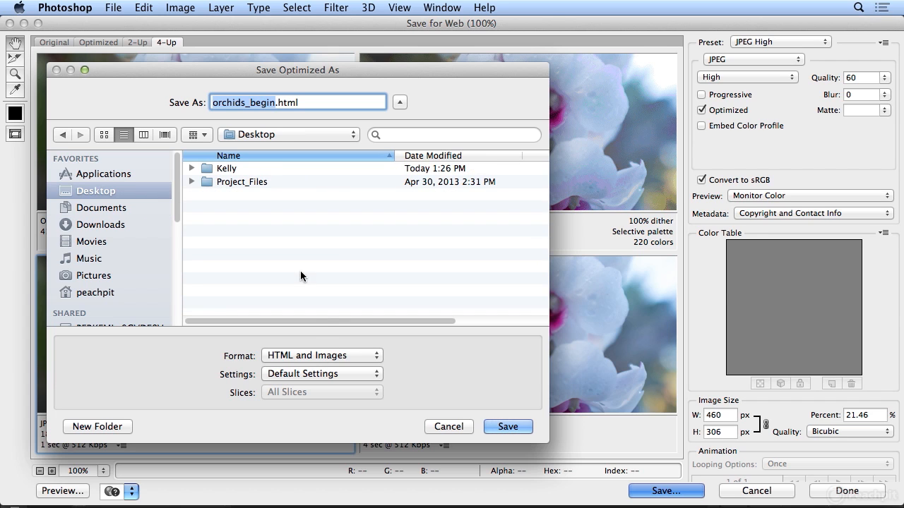
{"action": "double_click", "coordinate": [251, 180]}
{"action": "left_click", "coordinate": [235, 290]}
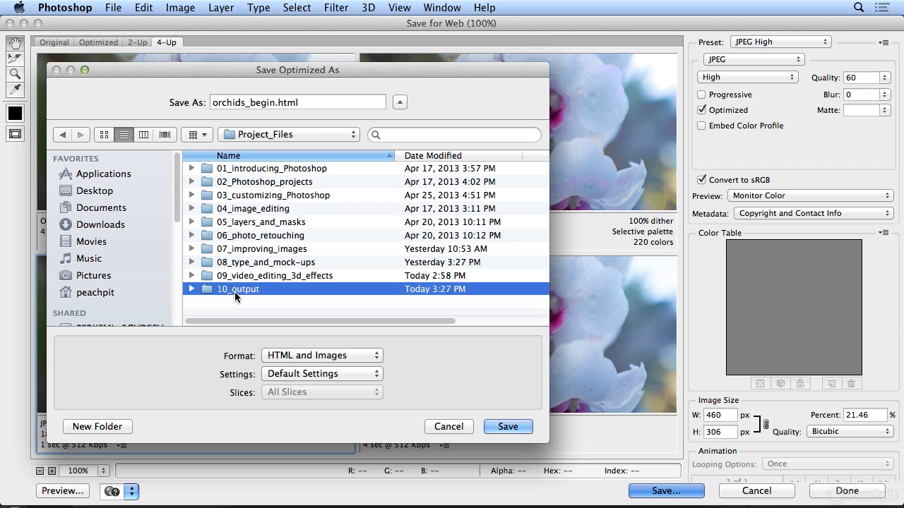
{"action": "double_click", "coordinate": [234, 289]}
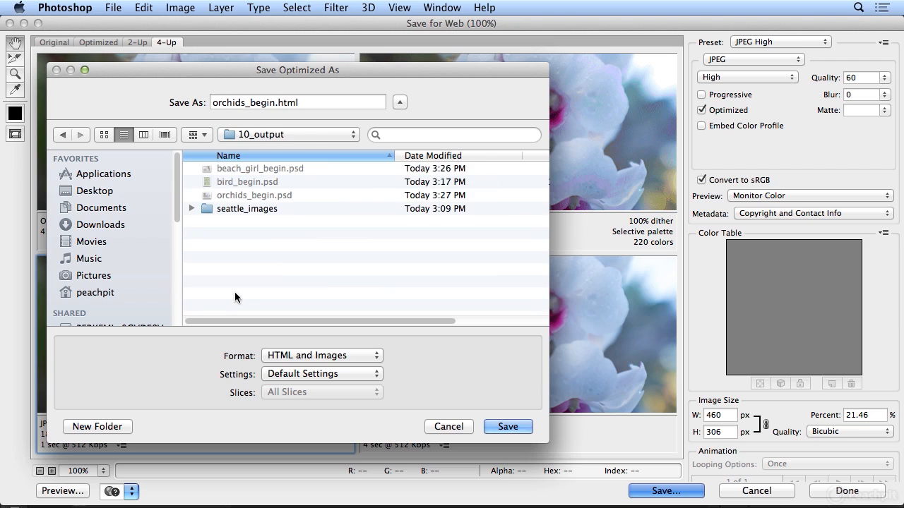
Rename the output file orchids_end.html and save it.
{"action": "left_click", "coordinate": [273, 103]}
{"action": "left_click_drag", "start_coordinate": [274, 103], "coordinate": [247, 103]}
{"action": "type", "text": "end"}
{"action": "left_click", "coordinate": [514, 427]}
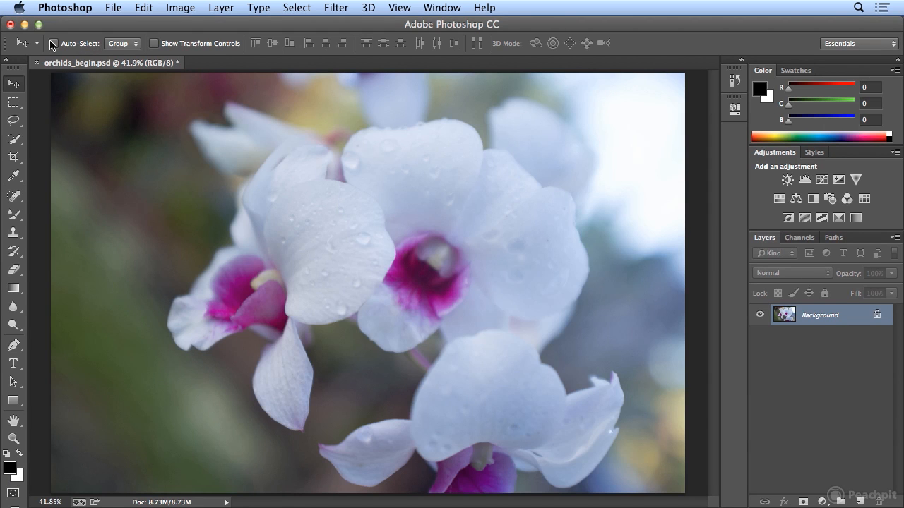
Minimize Photoshop and open orchids_end.html from the 10_output folder of Project_Files in Chrome.
{"action": "left_click", "coordinate": [25, 25]}
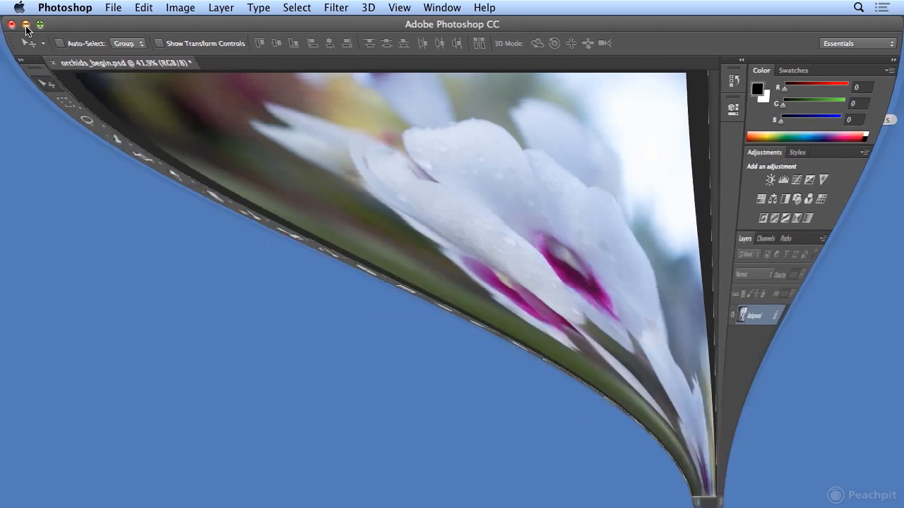
{"action": "double_click", "coordinate": [861, 99]}
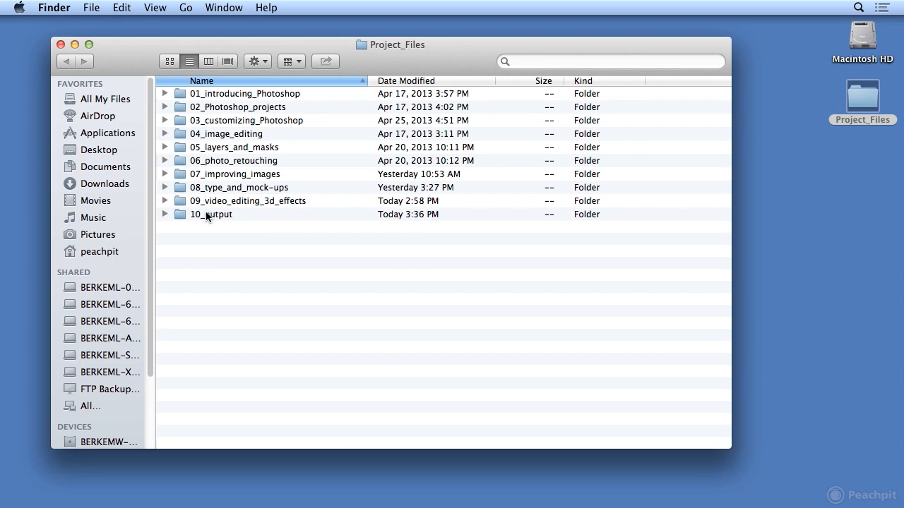
{"action": "double_click", "coordinate": [206, 214]}
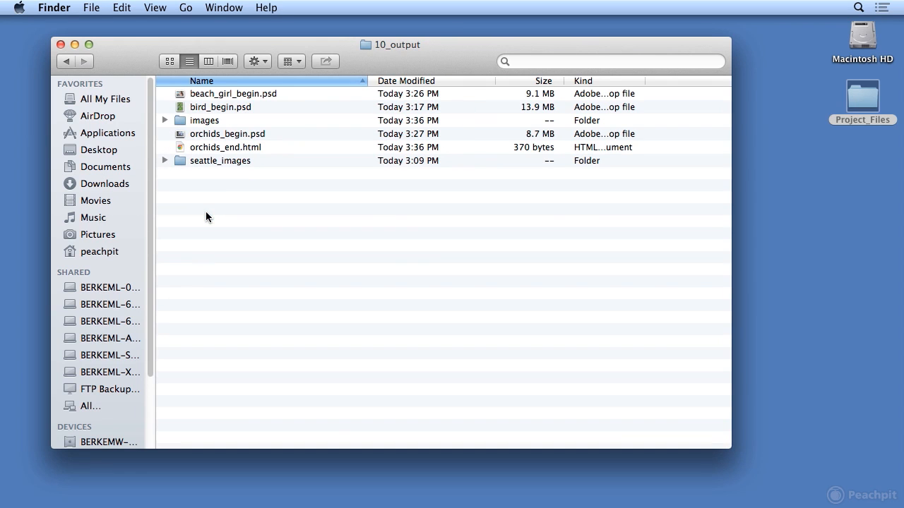
{"action": "double_click", "coordinate": [216, 148]}
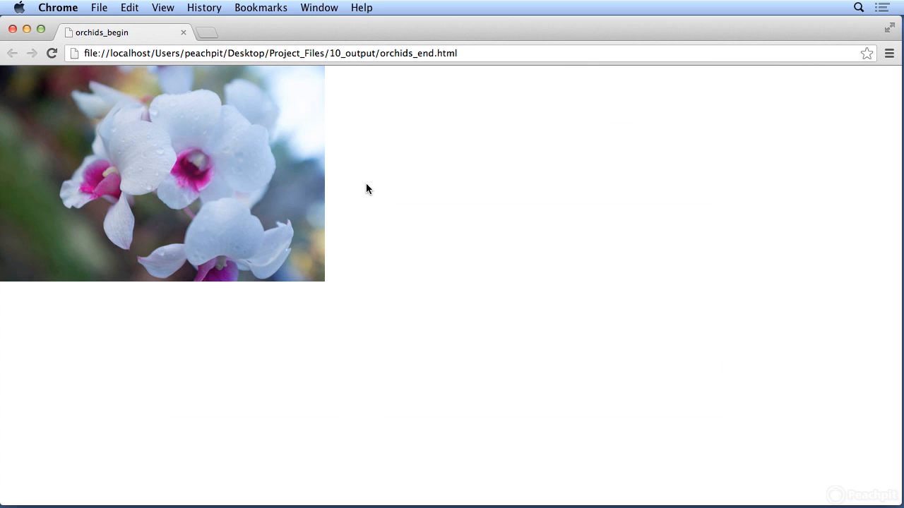
View the page's source code, highlight the img tag line for the orchid image, and close the browser window.
{"action": "left_click", "coordinate": [164, 8]}
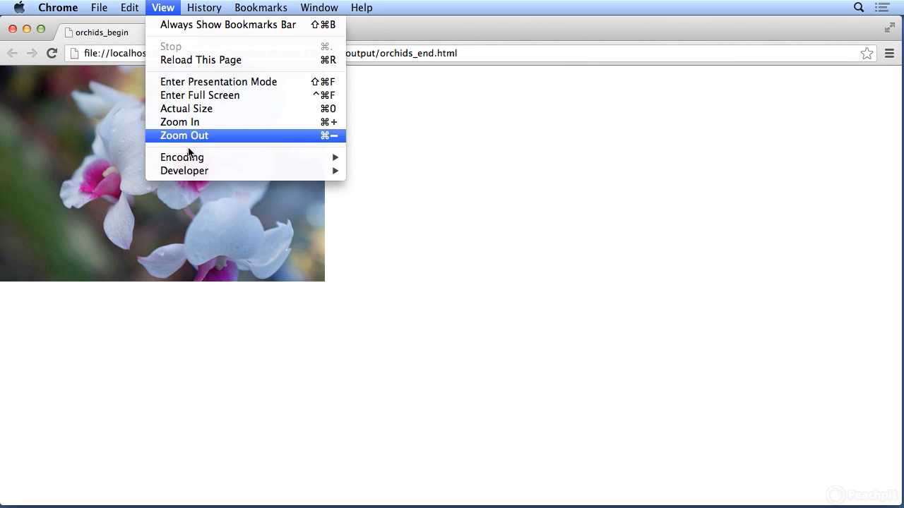
{"action": "mouse_move", "coordinate": [195, 172]}
{"action": "left_click", "coordinate": [370, 173]}
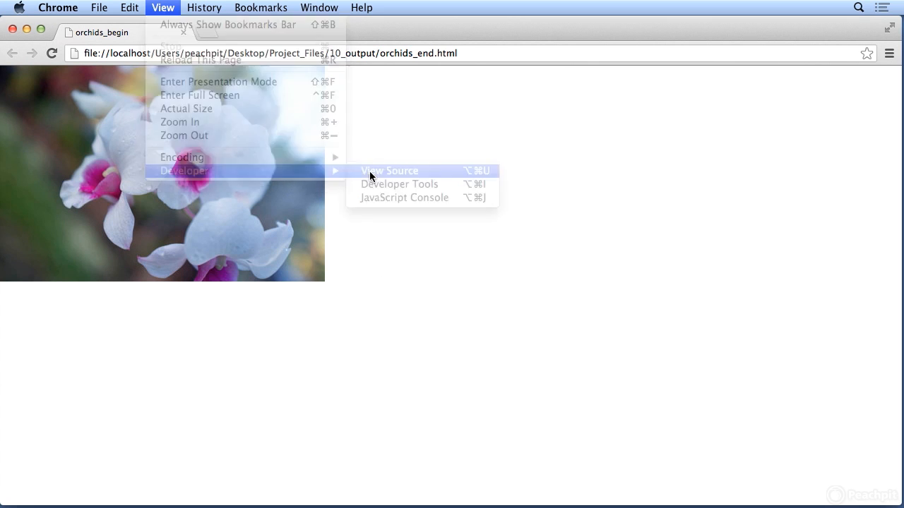
{"action": "left_click_drag", "start_coordinate": [27, 147], "coordinate": [402, 148]}
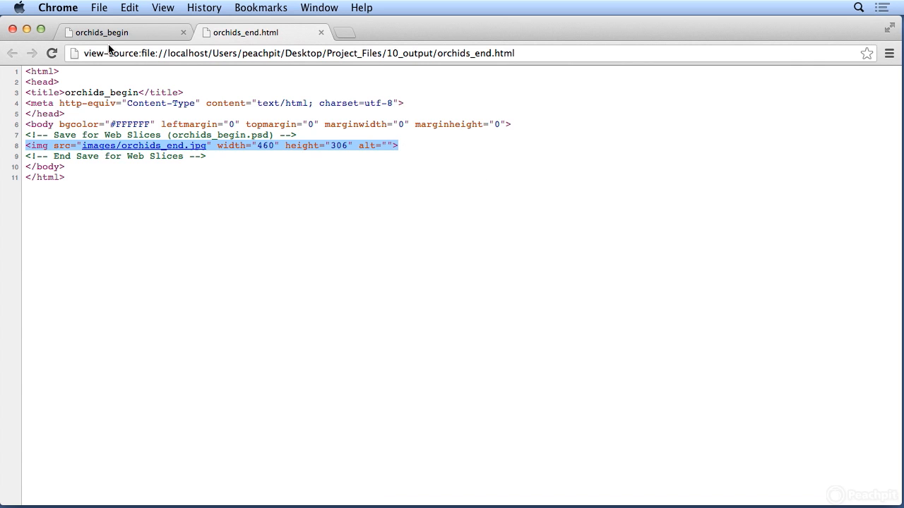
{"action": "left_click", "coordinate": [12, 29]}
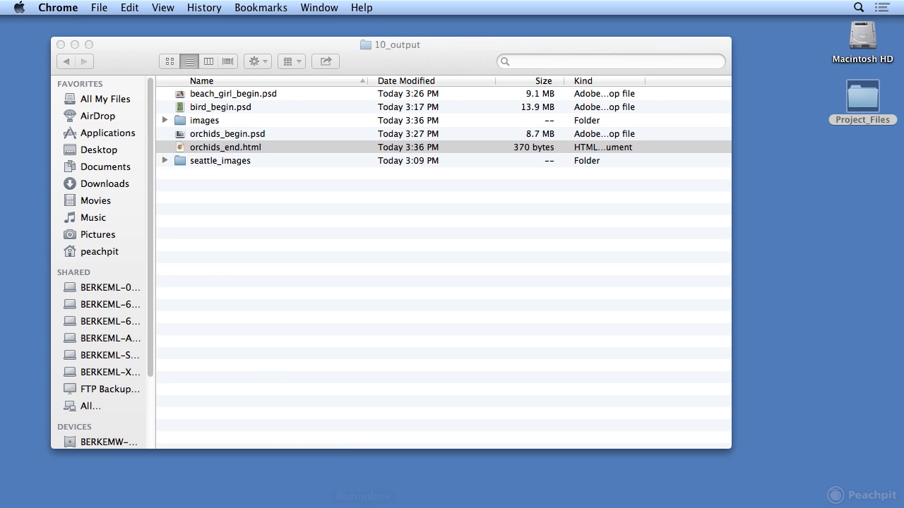
Switch back to Photoshop and reopen the orchid image in Save for Web with a width of 460 px.
{"action": "left_click", "coordinate": [585, 492]}
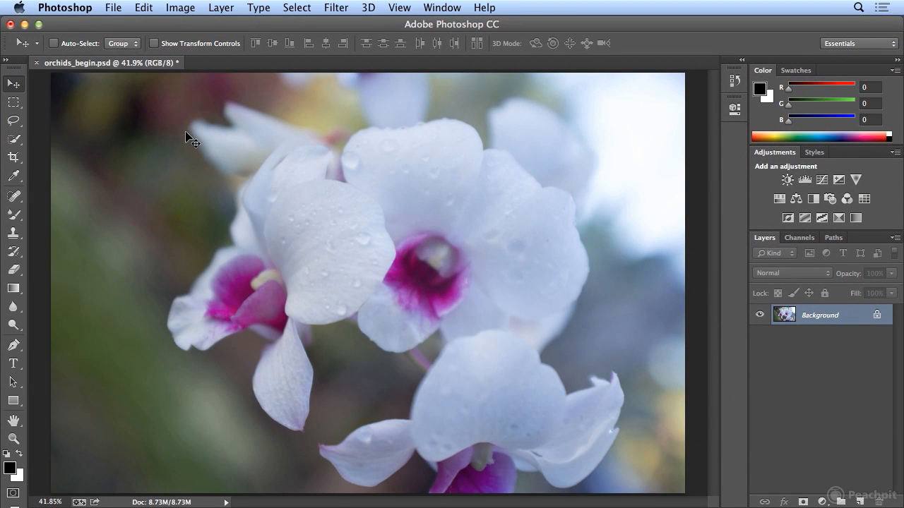
{"action": "left_click", "coordinate": [113, 8]}
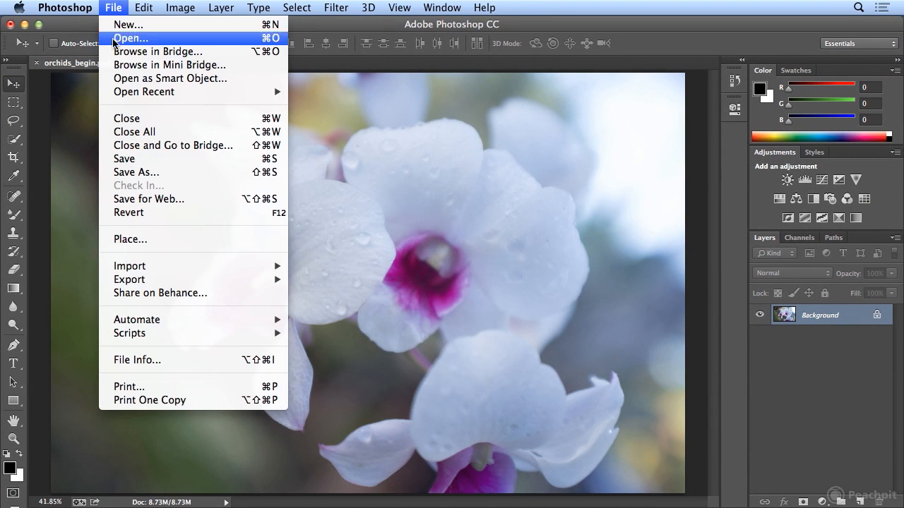
{"action": "left_click", "coordinate": [139, 200]}
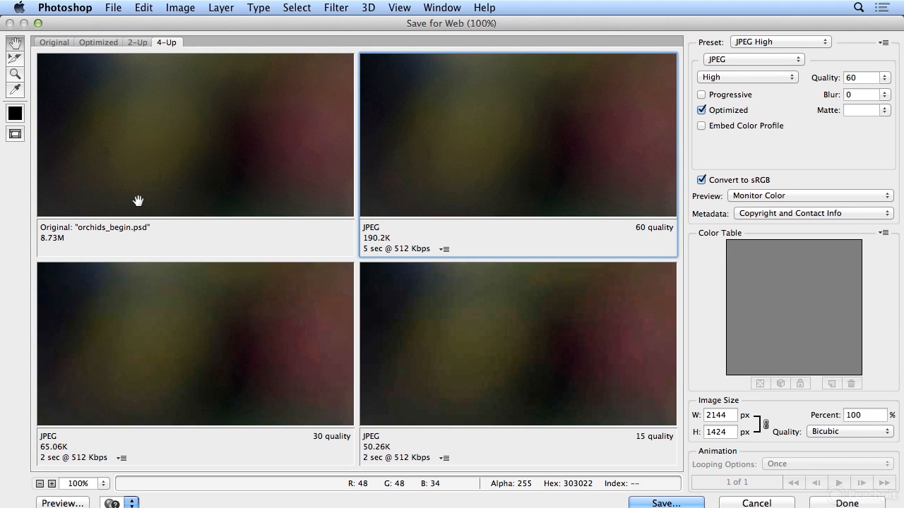
{"action": "double_click", "coordinate": [718, 415]}
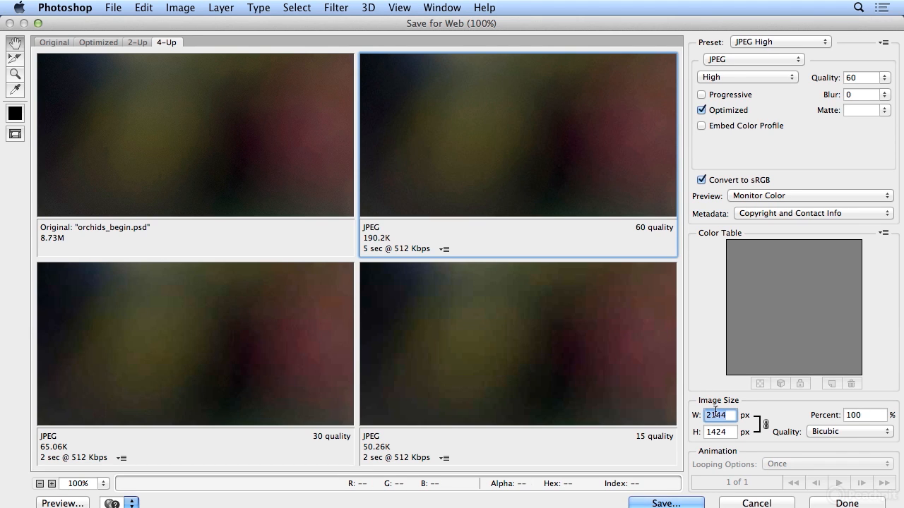
{"action": "type", "text": "460"}
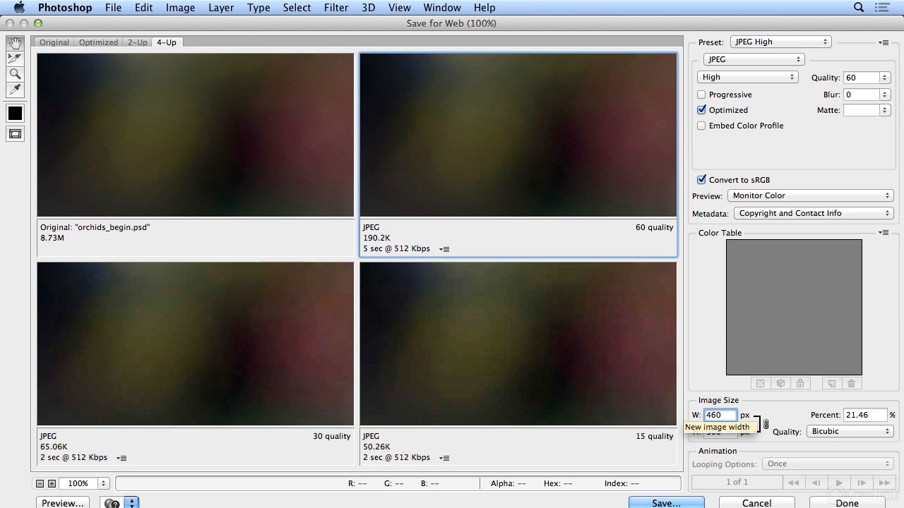
{"action": "key", "text": "Tab"}
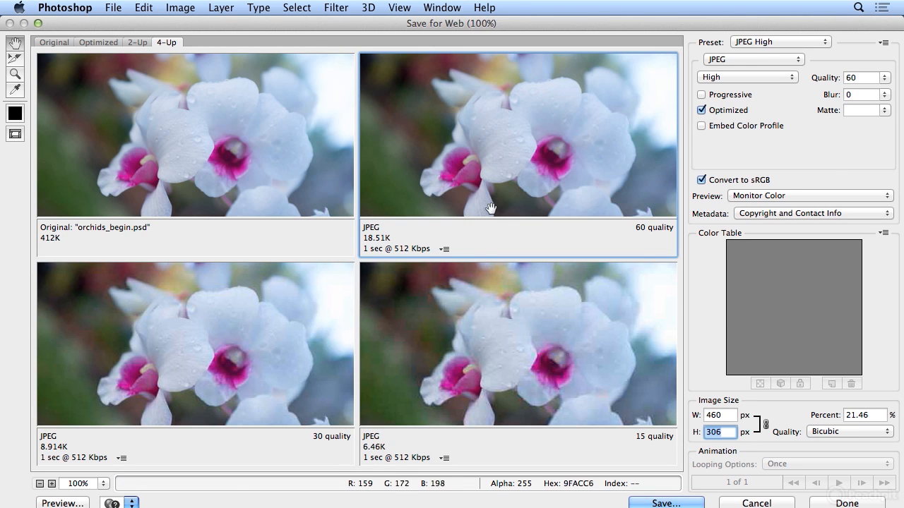
Change the Low quality JPEG version to WBMP format.
{"action": "left_click", "coordinate": [486, 308]}
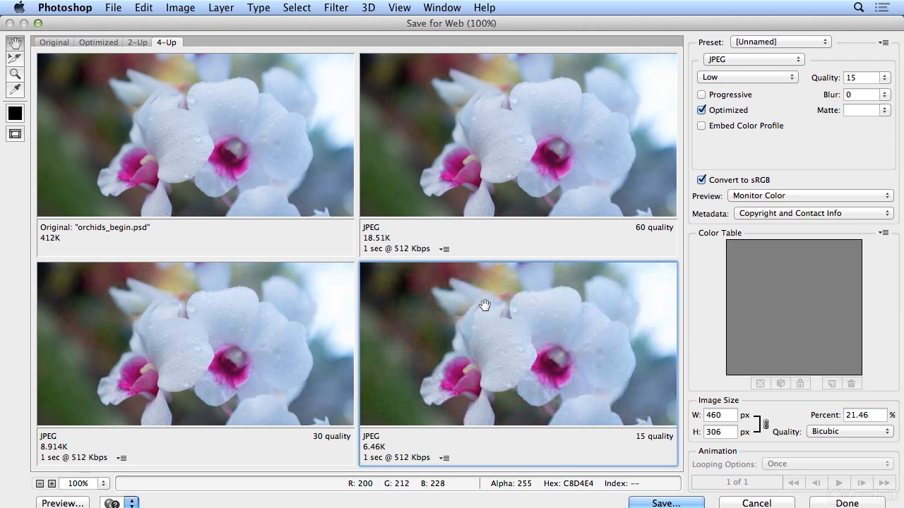
{"action": "left_click", "coordinate": [750, 58]}
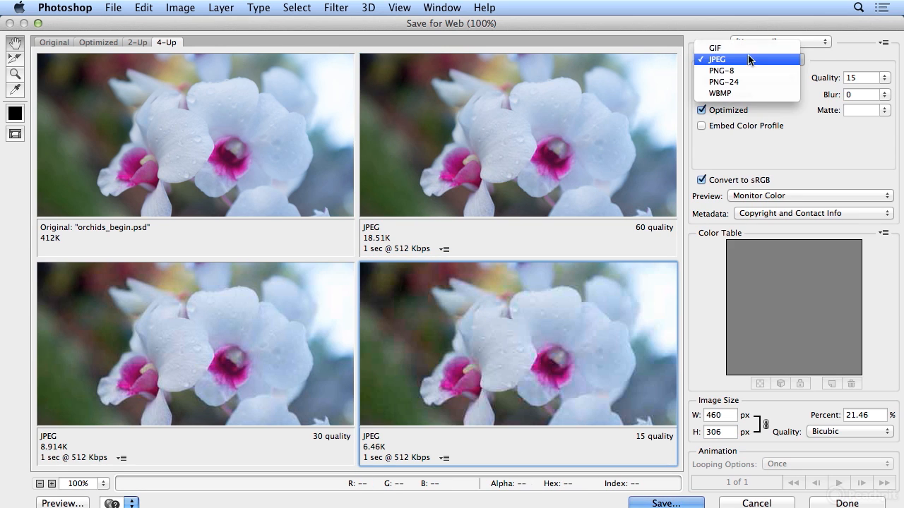
{"action": "left_click", "coordinate": [746, 94]}
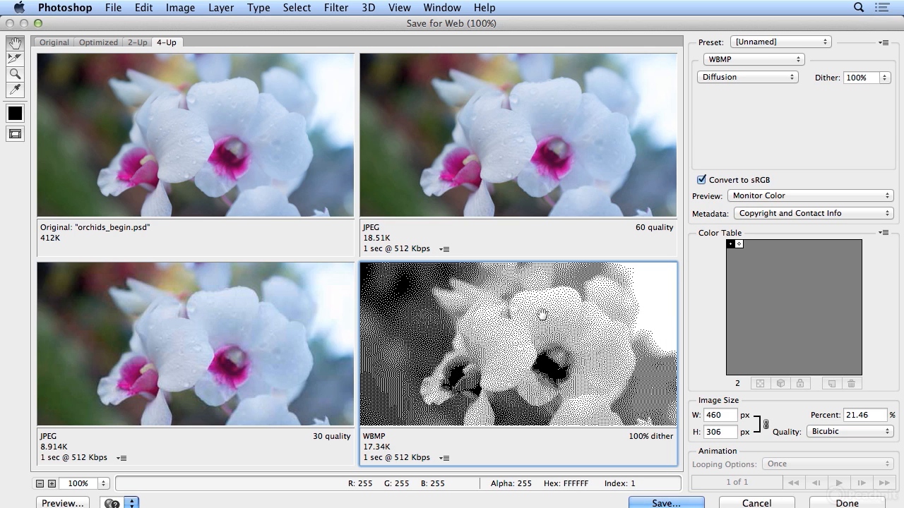
Start saving the High quality JPEG version with the output format Images Only.
{"action": "left_click", "coordinate": [585, 116]}
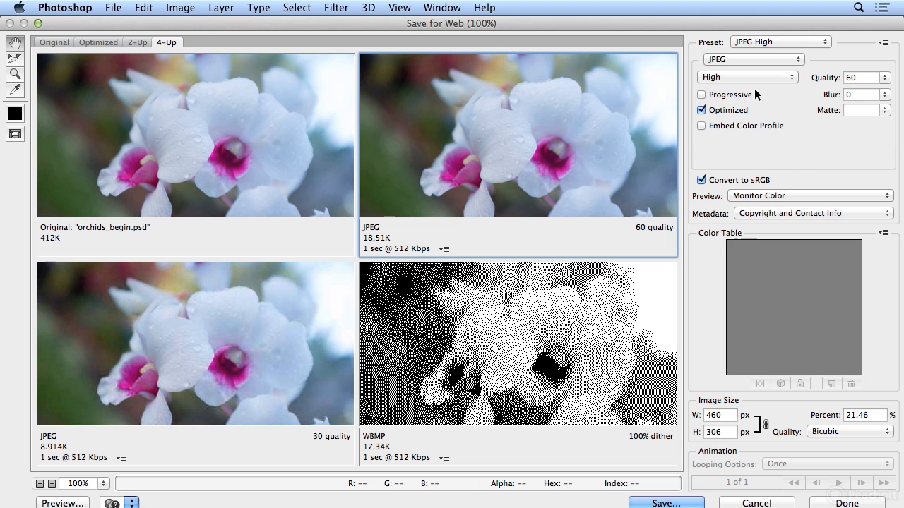
{"action": "left_click", "coordinate": [665, 502]}
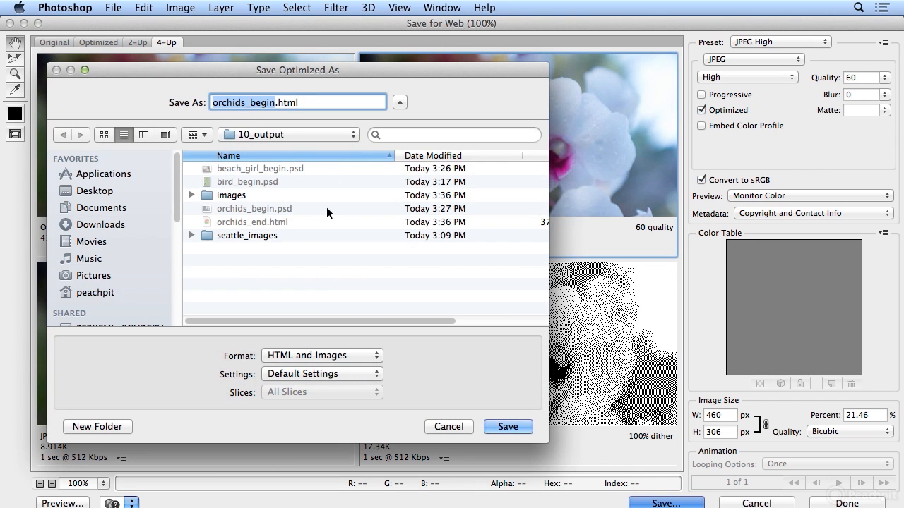
{"action": "left_click", "coordinate": [314, 355]}
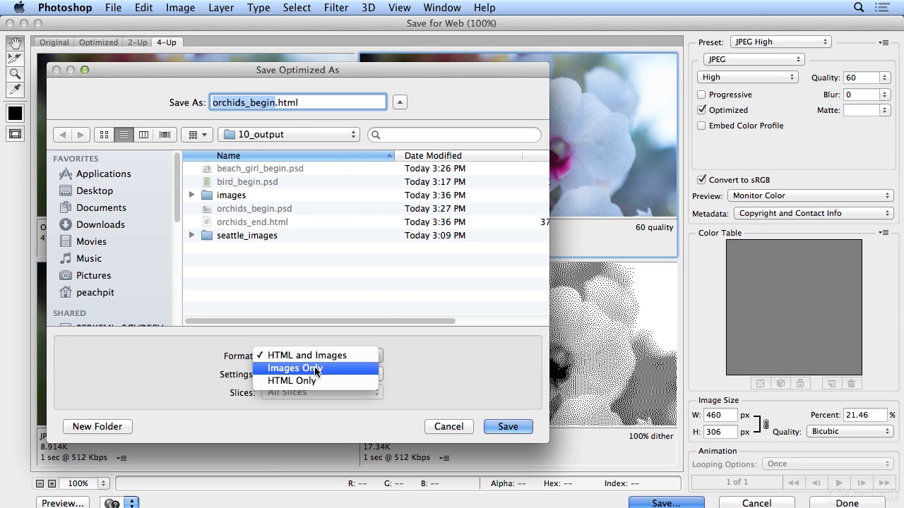
{"action": "left_click", "coordinate": [316, 369]}
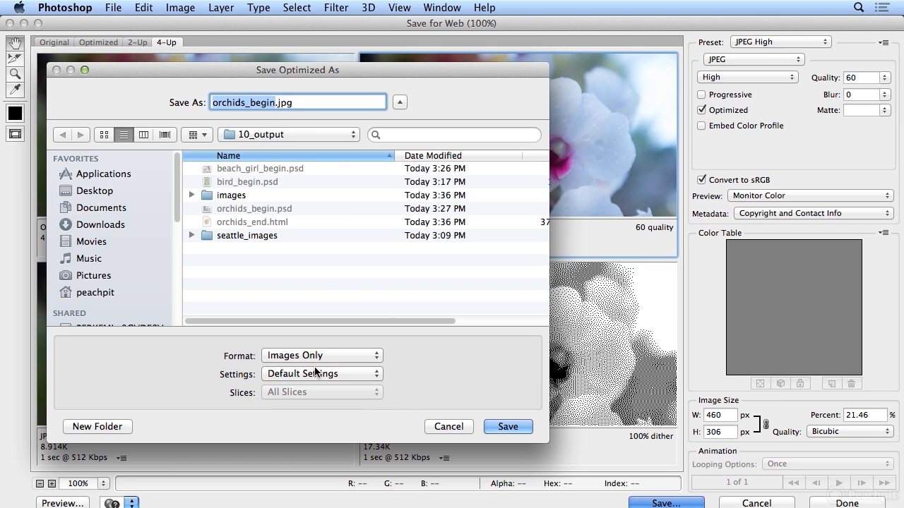
Name the image orchids_end.jpg and save it in the 10_output folder.
{"action": "left_click", "coordinate": [267, 103]}
{"action": "double_click", "coordinate": [254, 102]}
{"action": "left_click_drag", "start_coordinate": [250, 102], "coordinate": [274, 103]}
{"action": "type", "text": "end"}
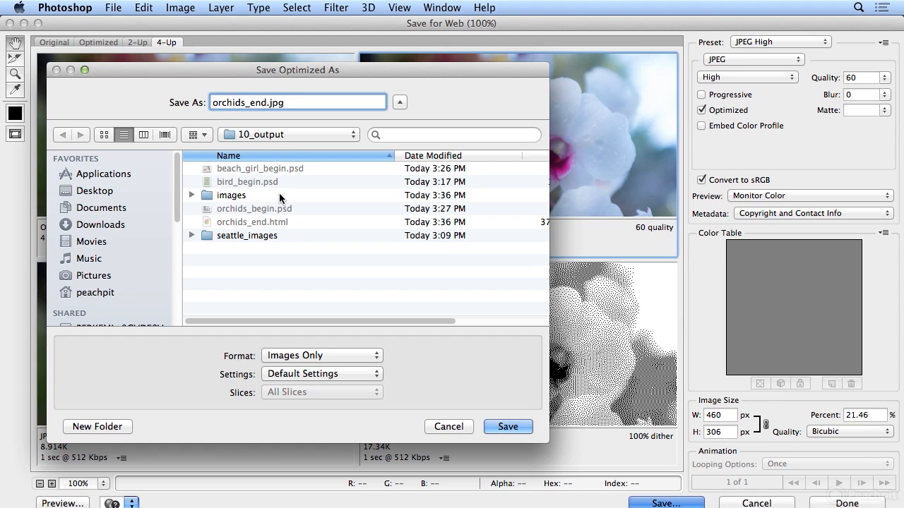
{"action": "left_click", "coordinate": [498, 426]}
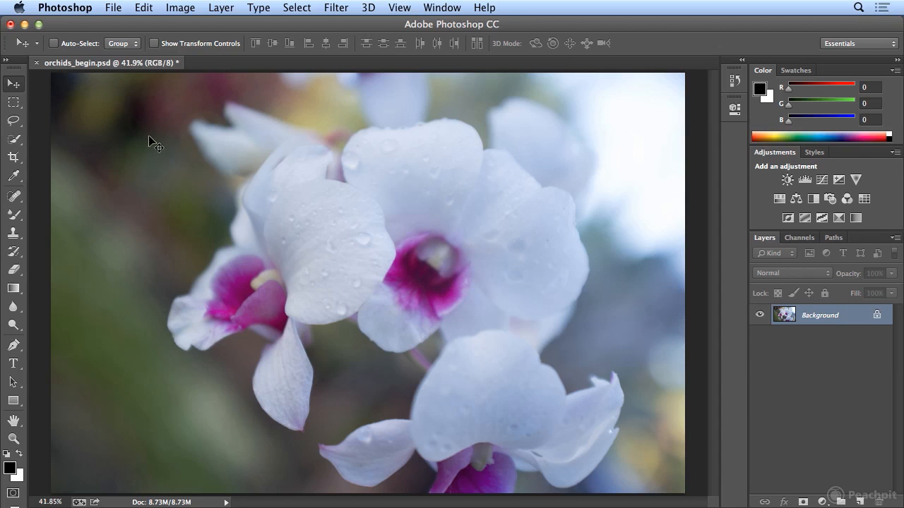
{"action": "left_click", "coordinate": [112, 8]}
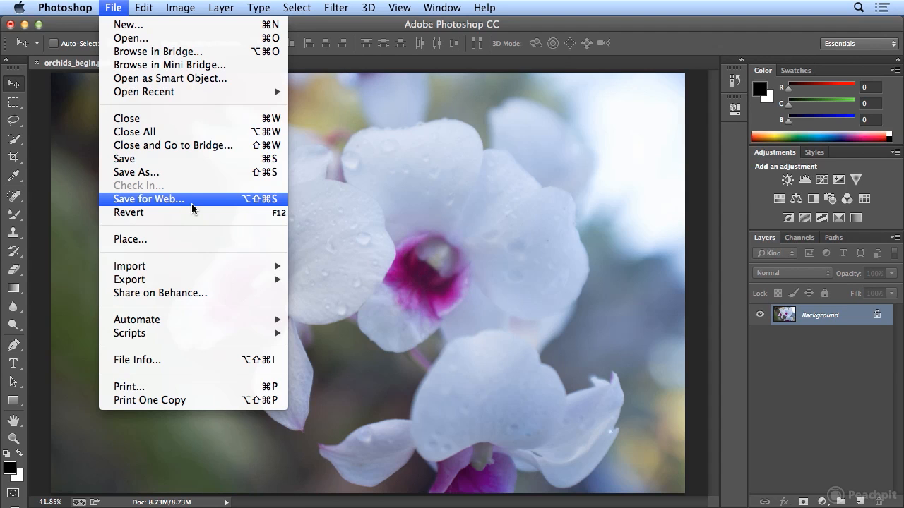
{"action": "left_click", "coordinate": [116, 10]}
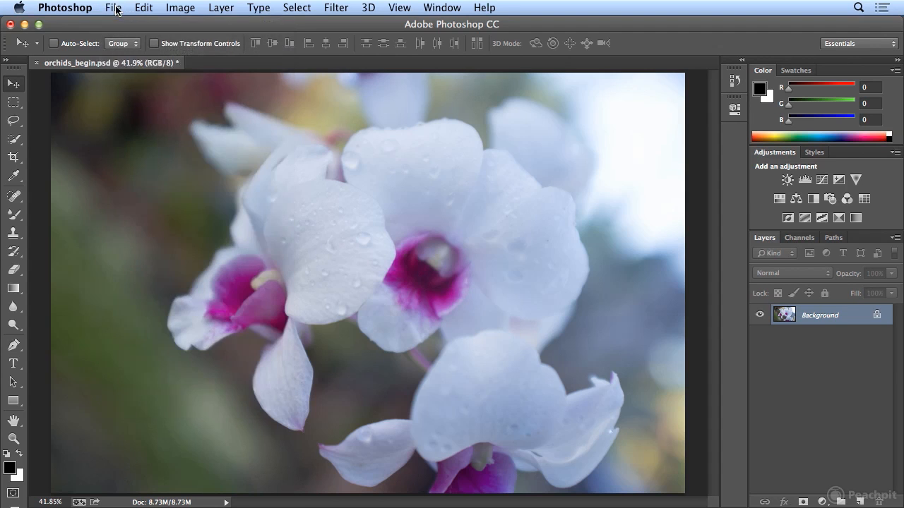